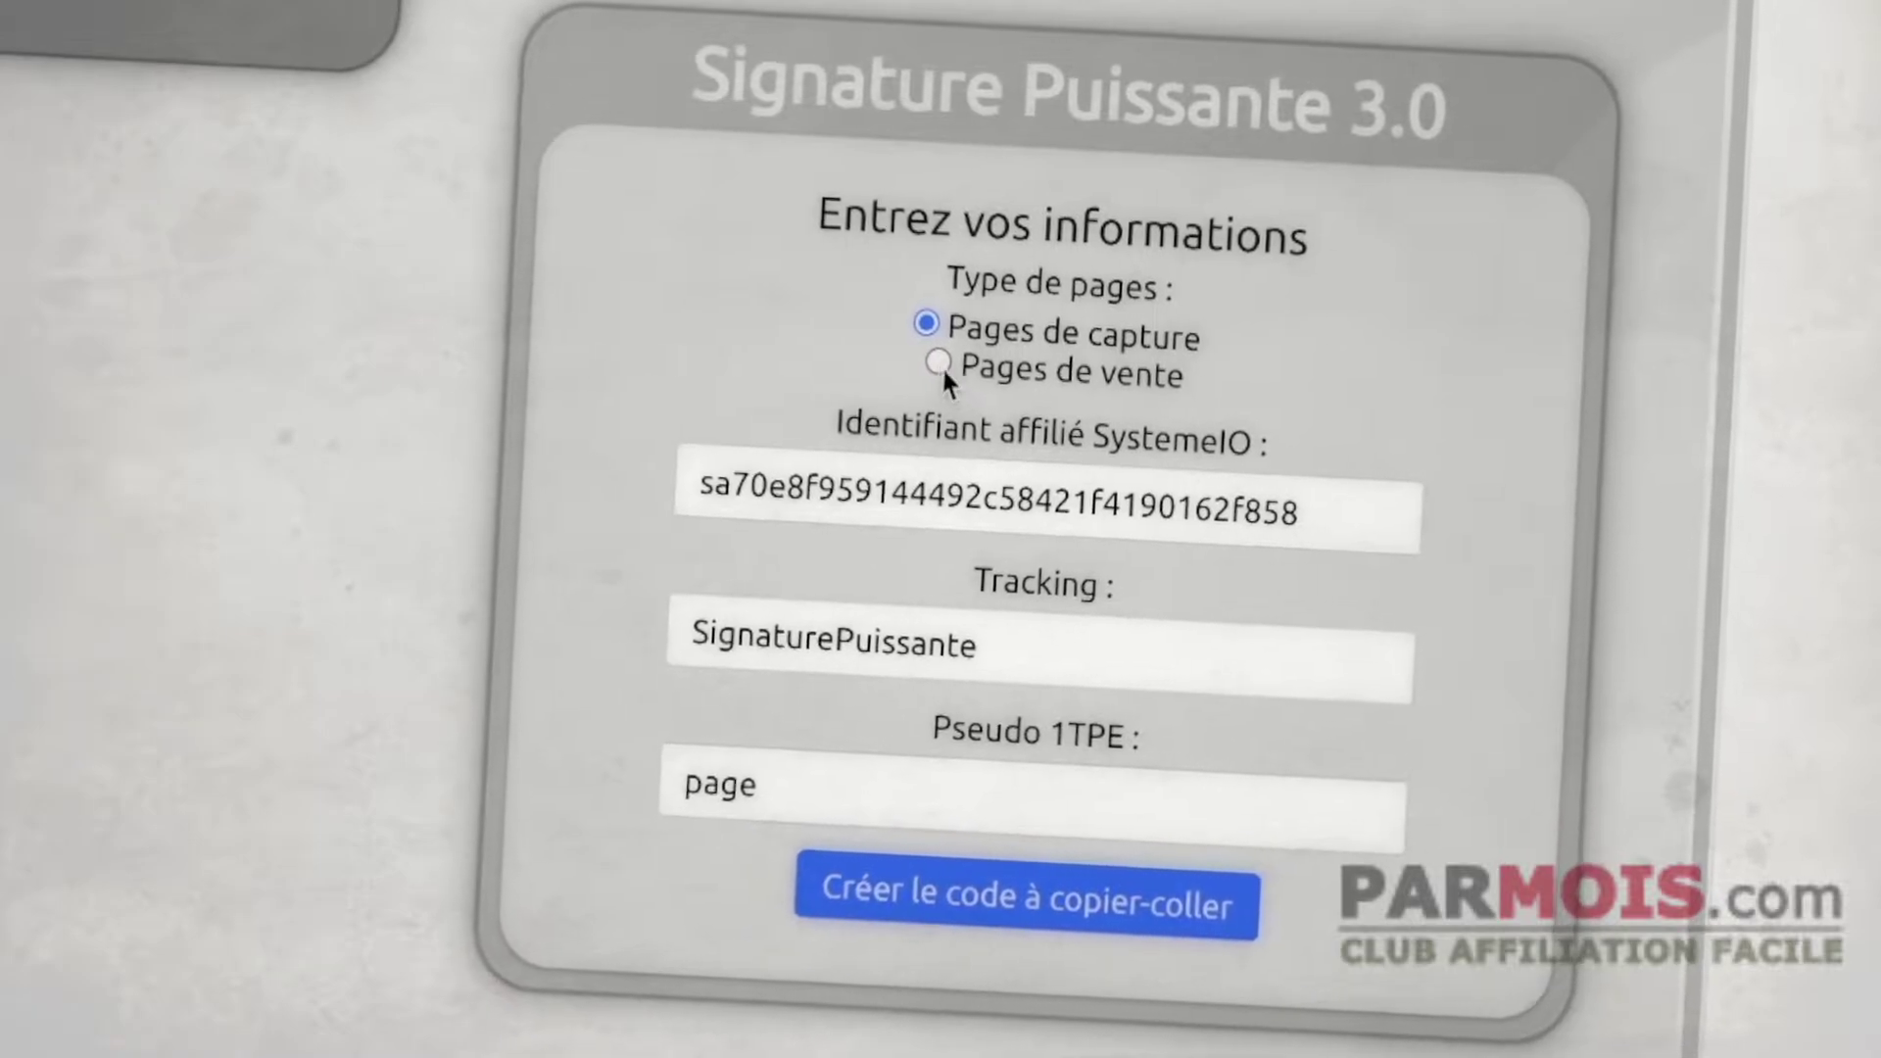
Generate the signature code for Pages de capture with the tracking value Signature
click(914, 366)
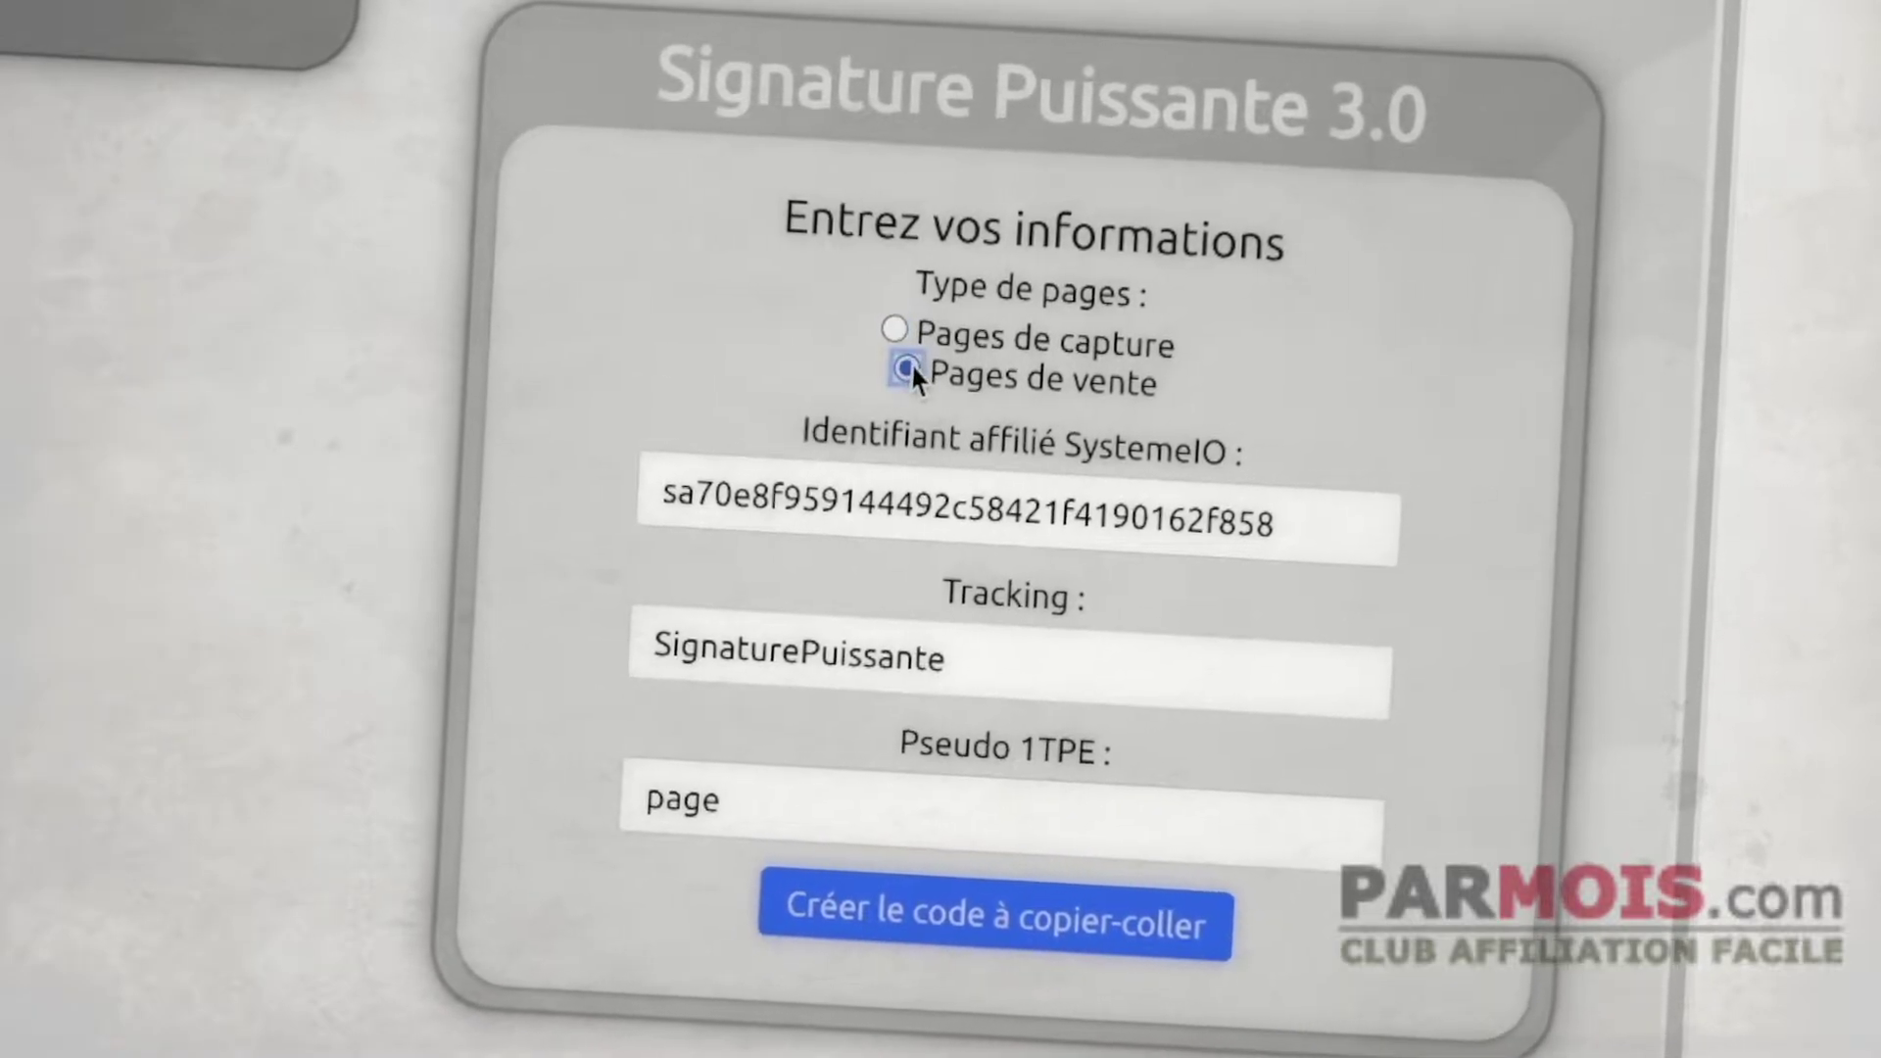
click(901, 327)
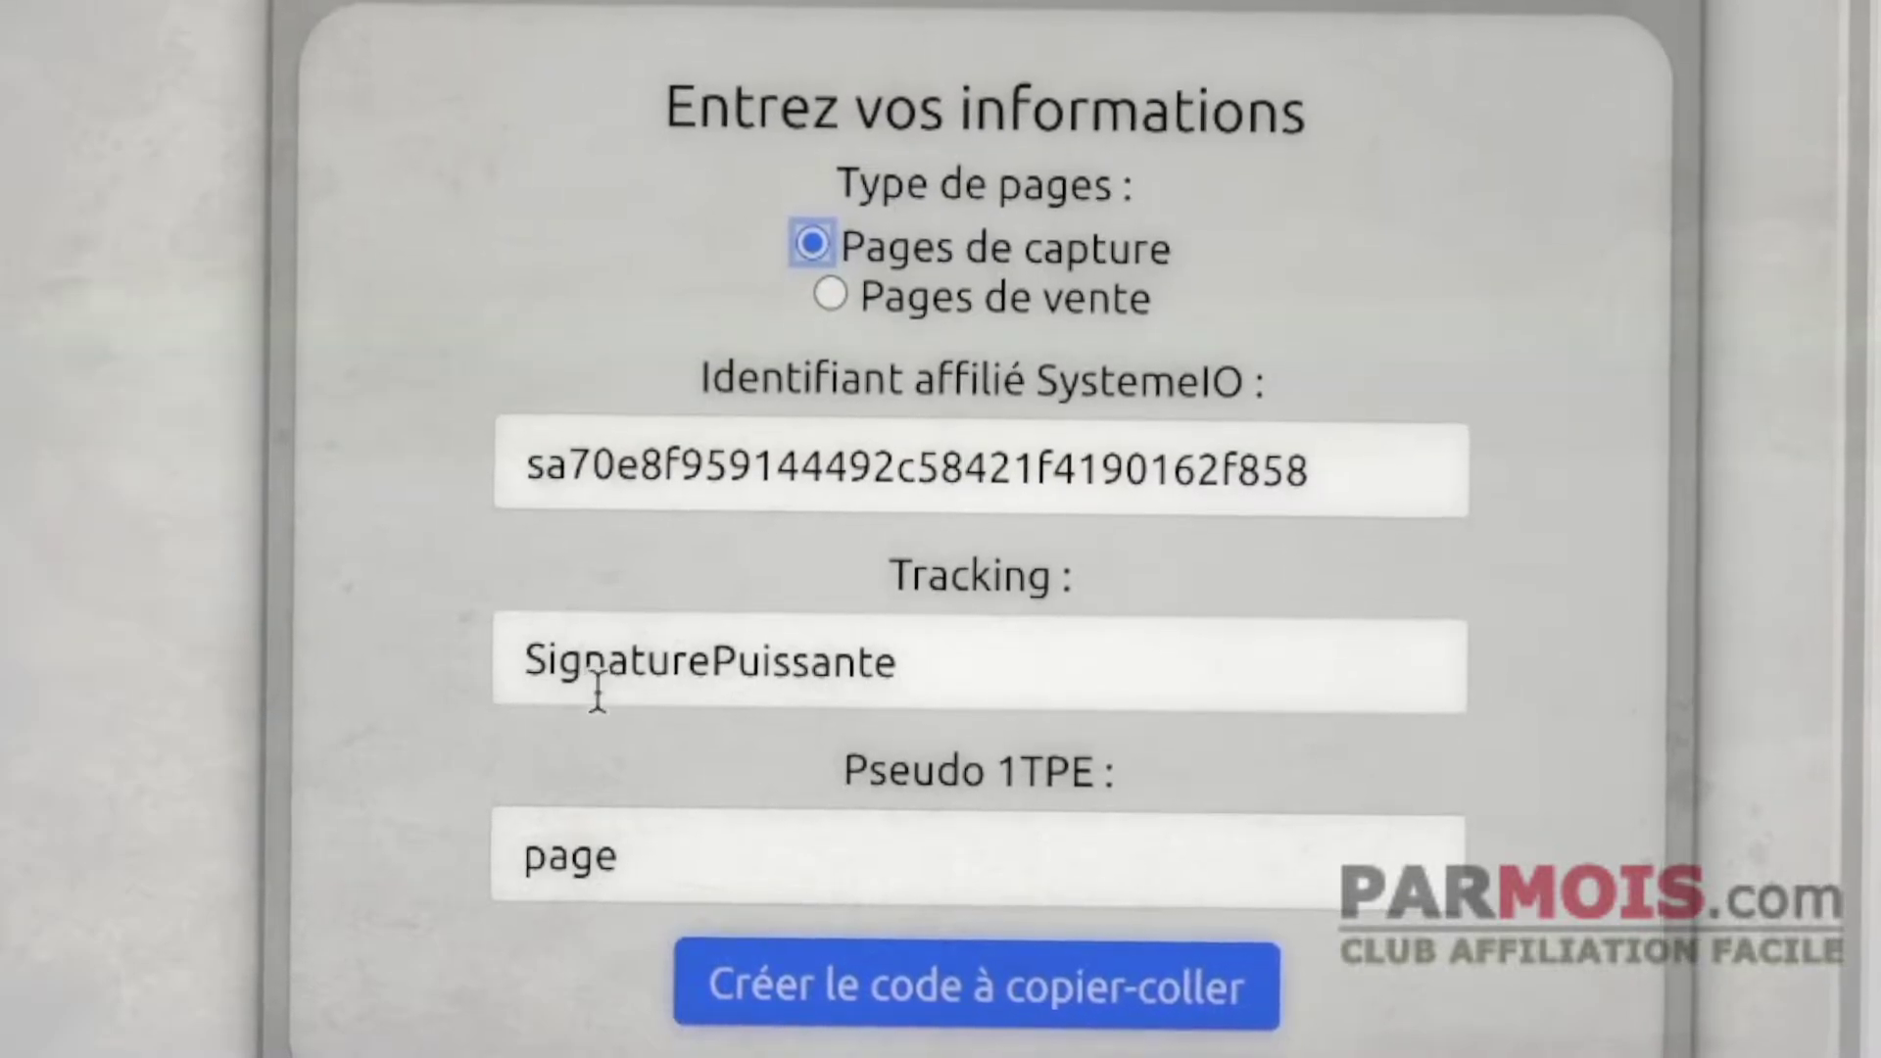
drag(712, 661, 1050, 661)
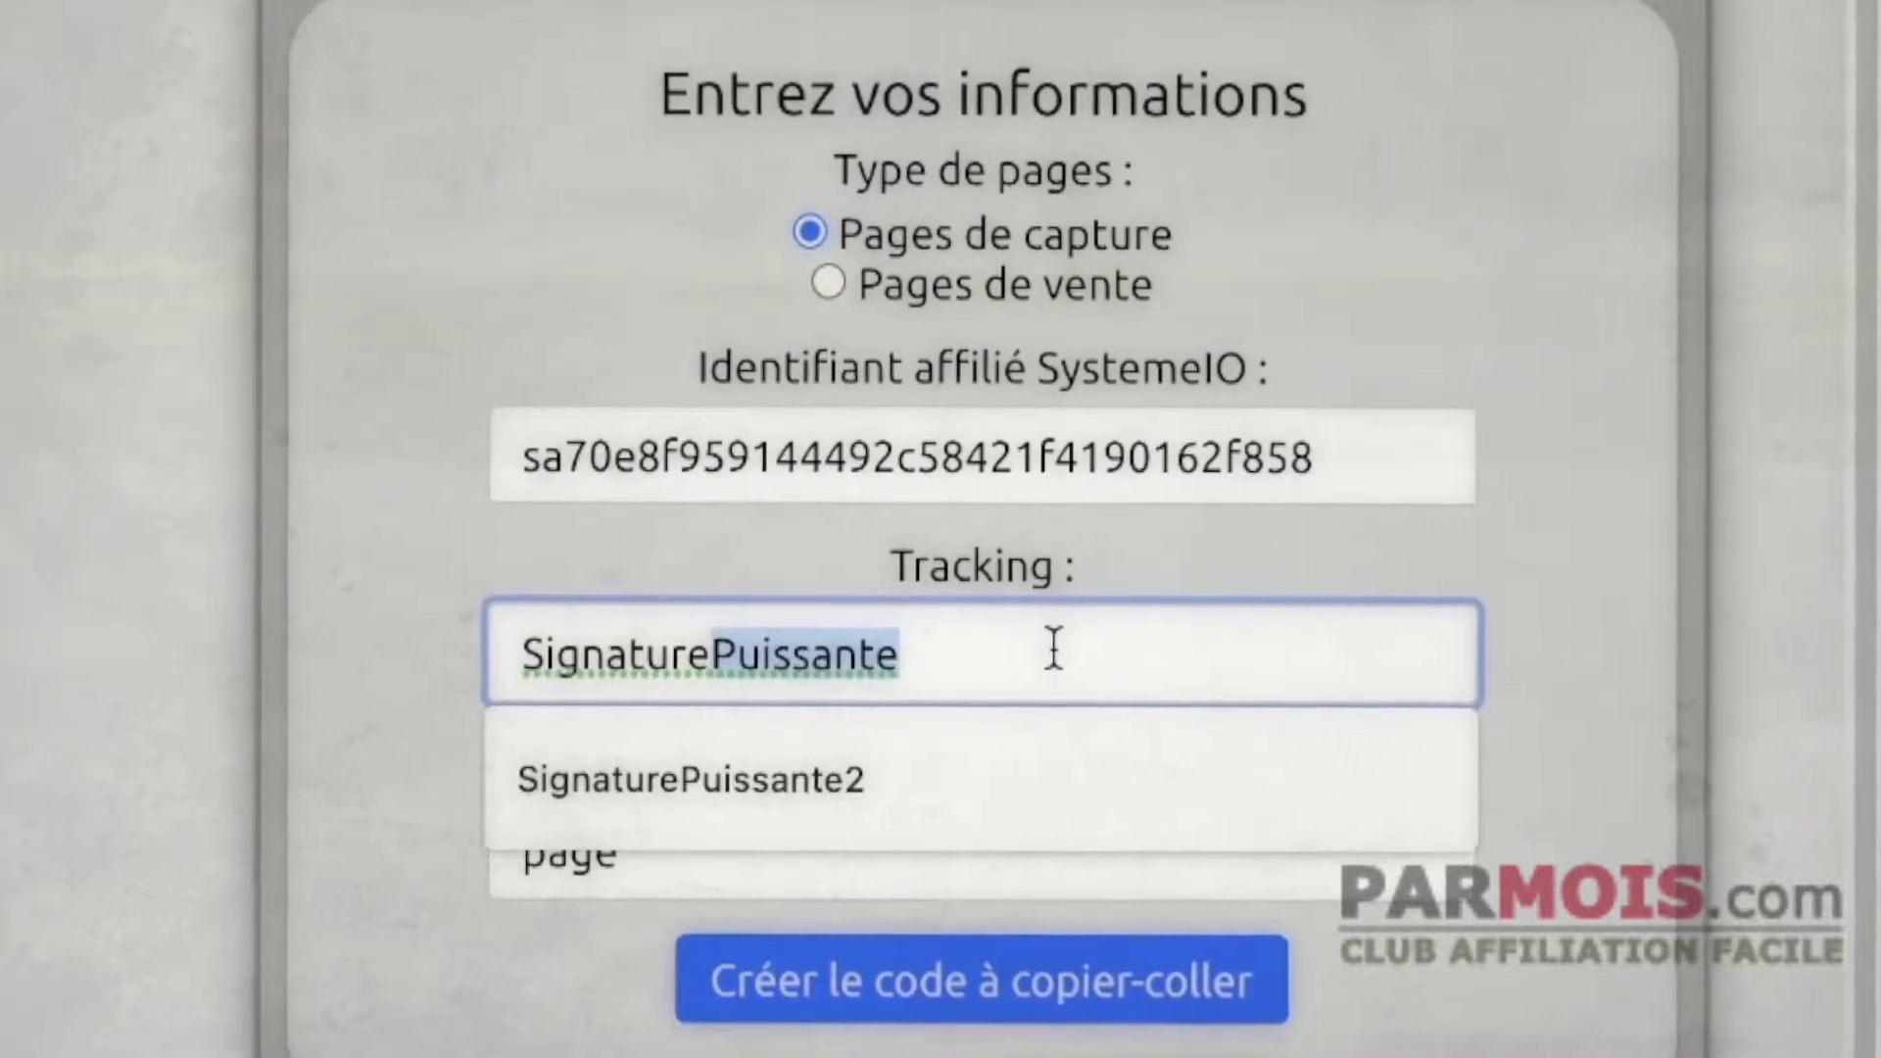
key(BackSpace)
click(1587, 568)
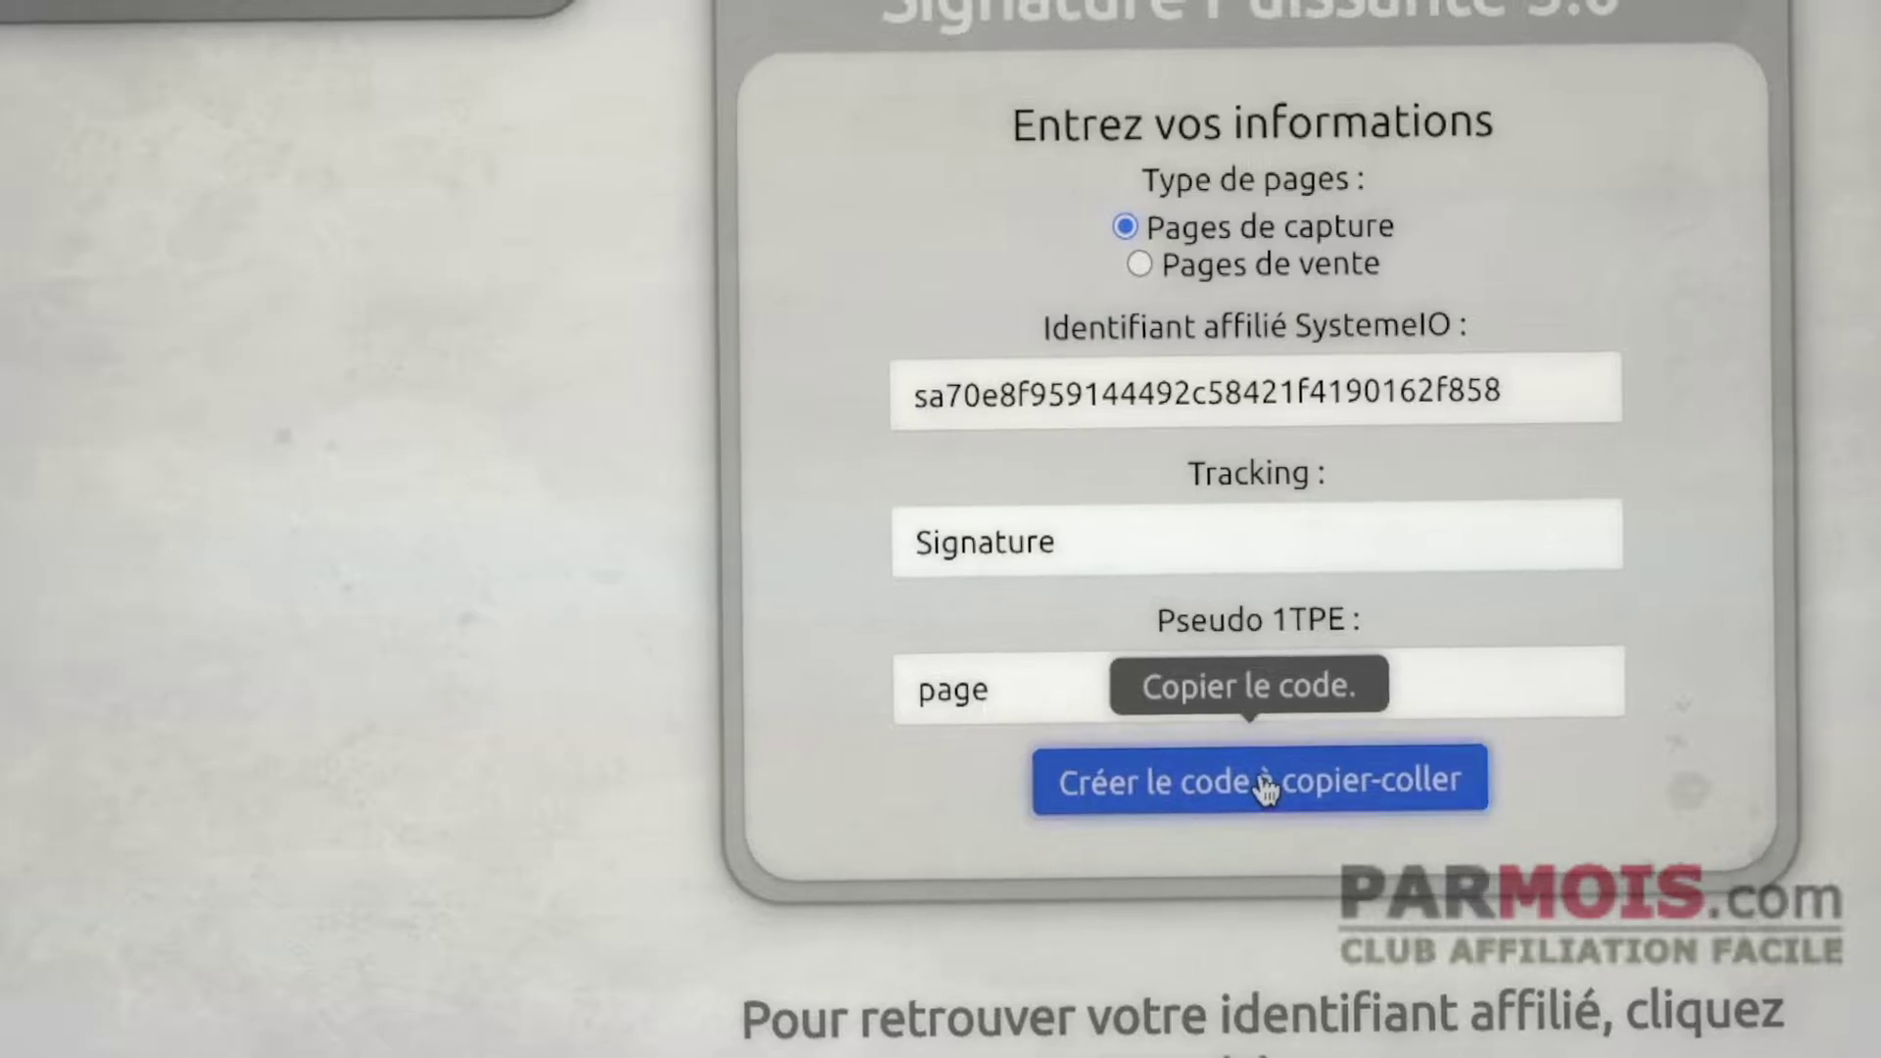
click(1249, 798)
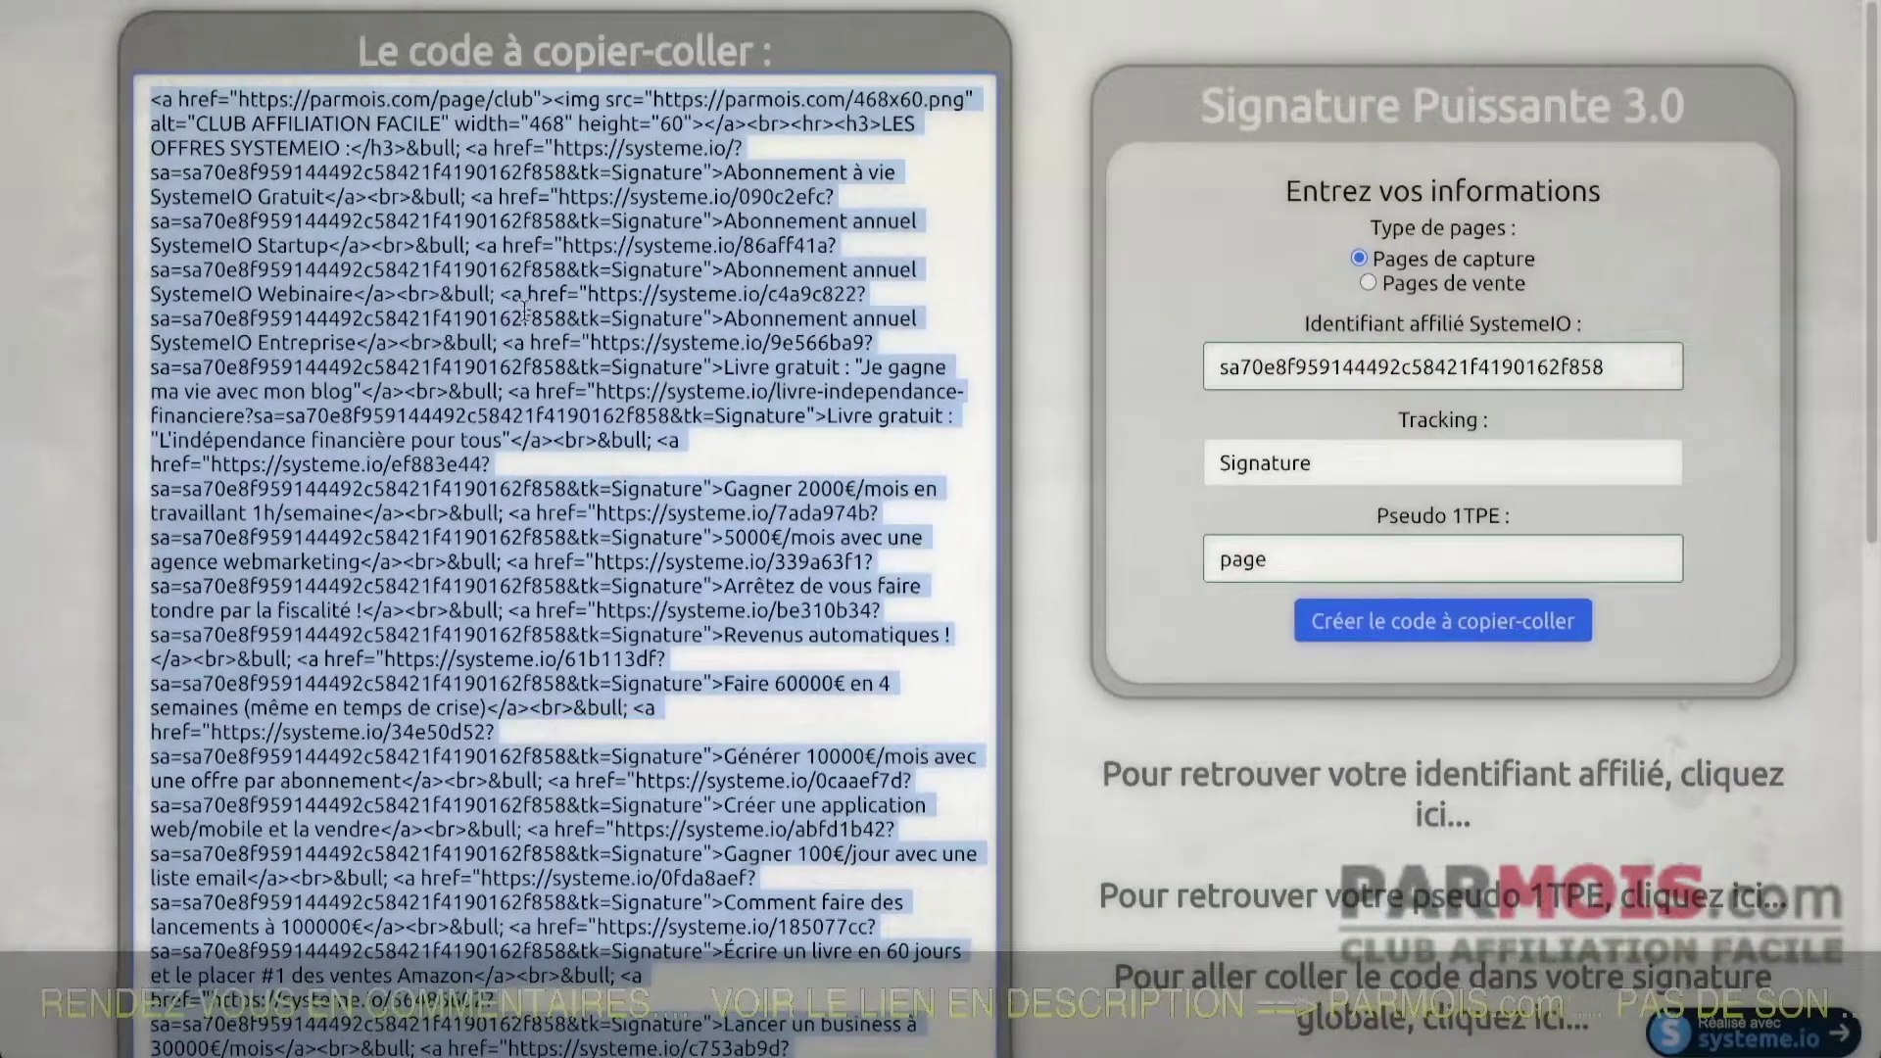
Copy the entire generated code for the capture pages
click(530, 219)
triple_click(471, 175)
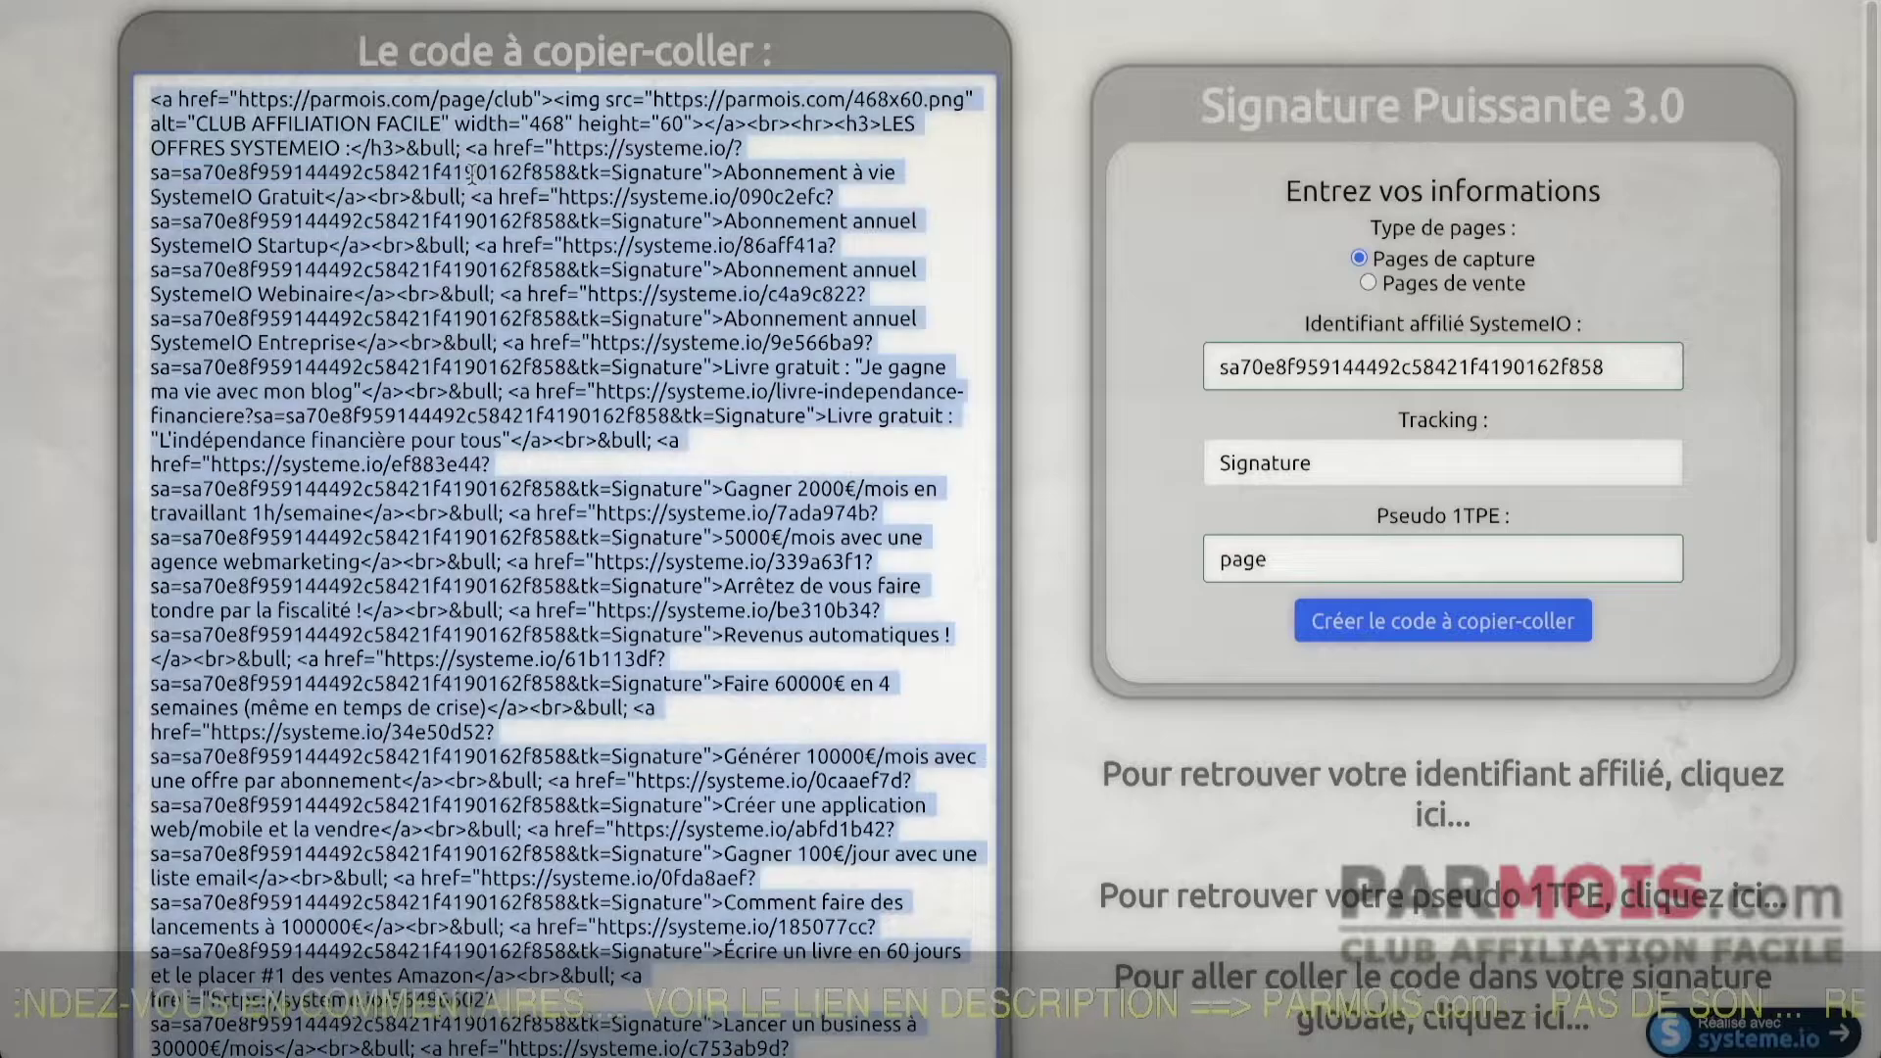
right_click(456, 199)
click(548, 411)
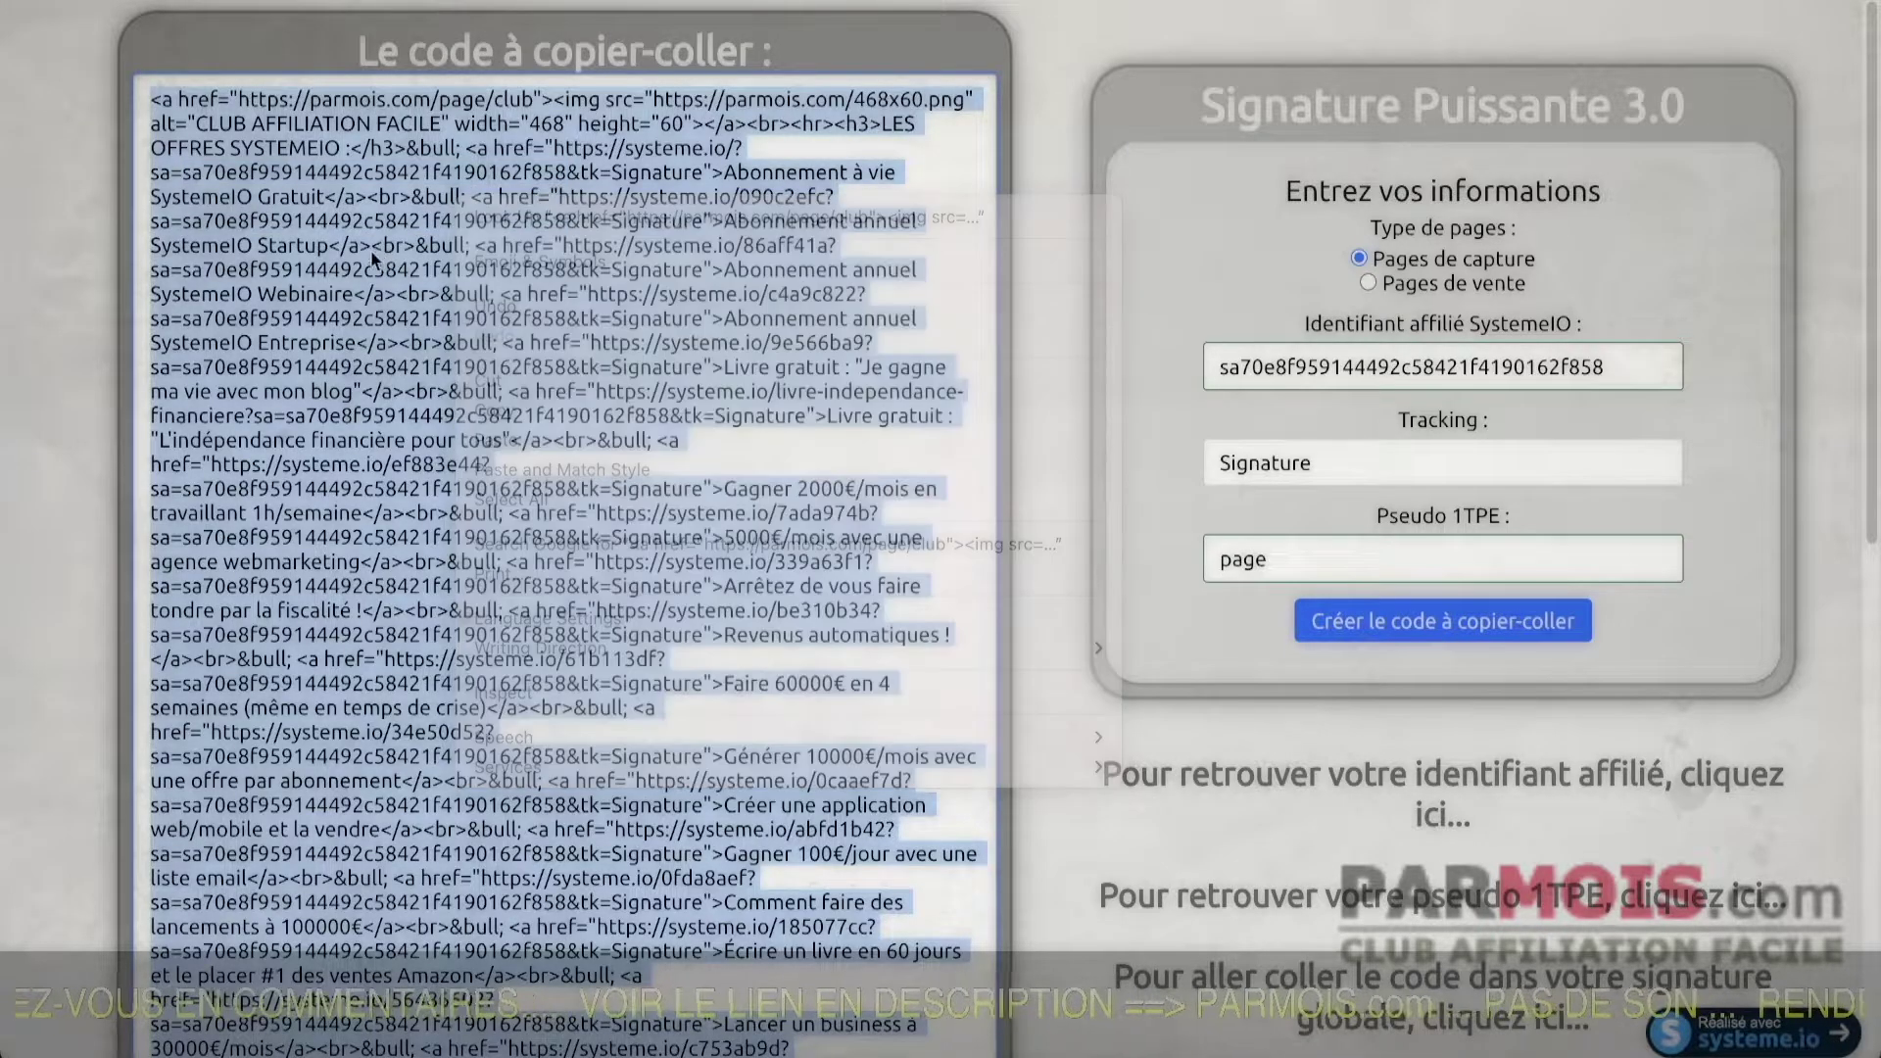
click(464, 172)
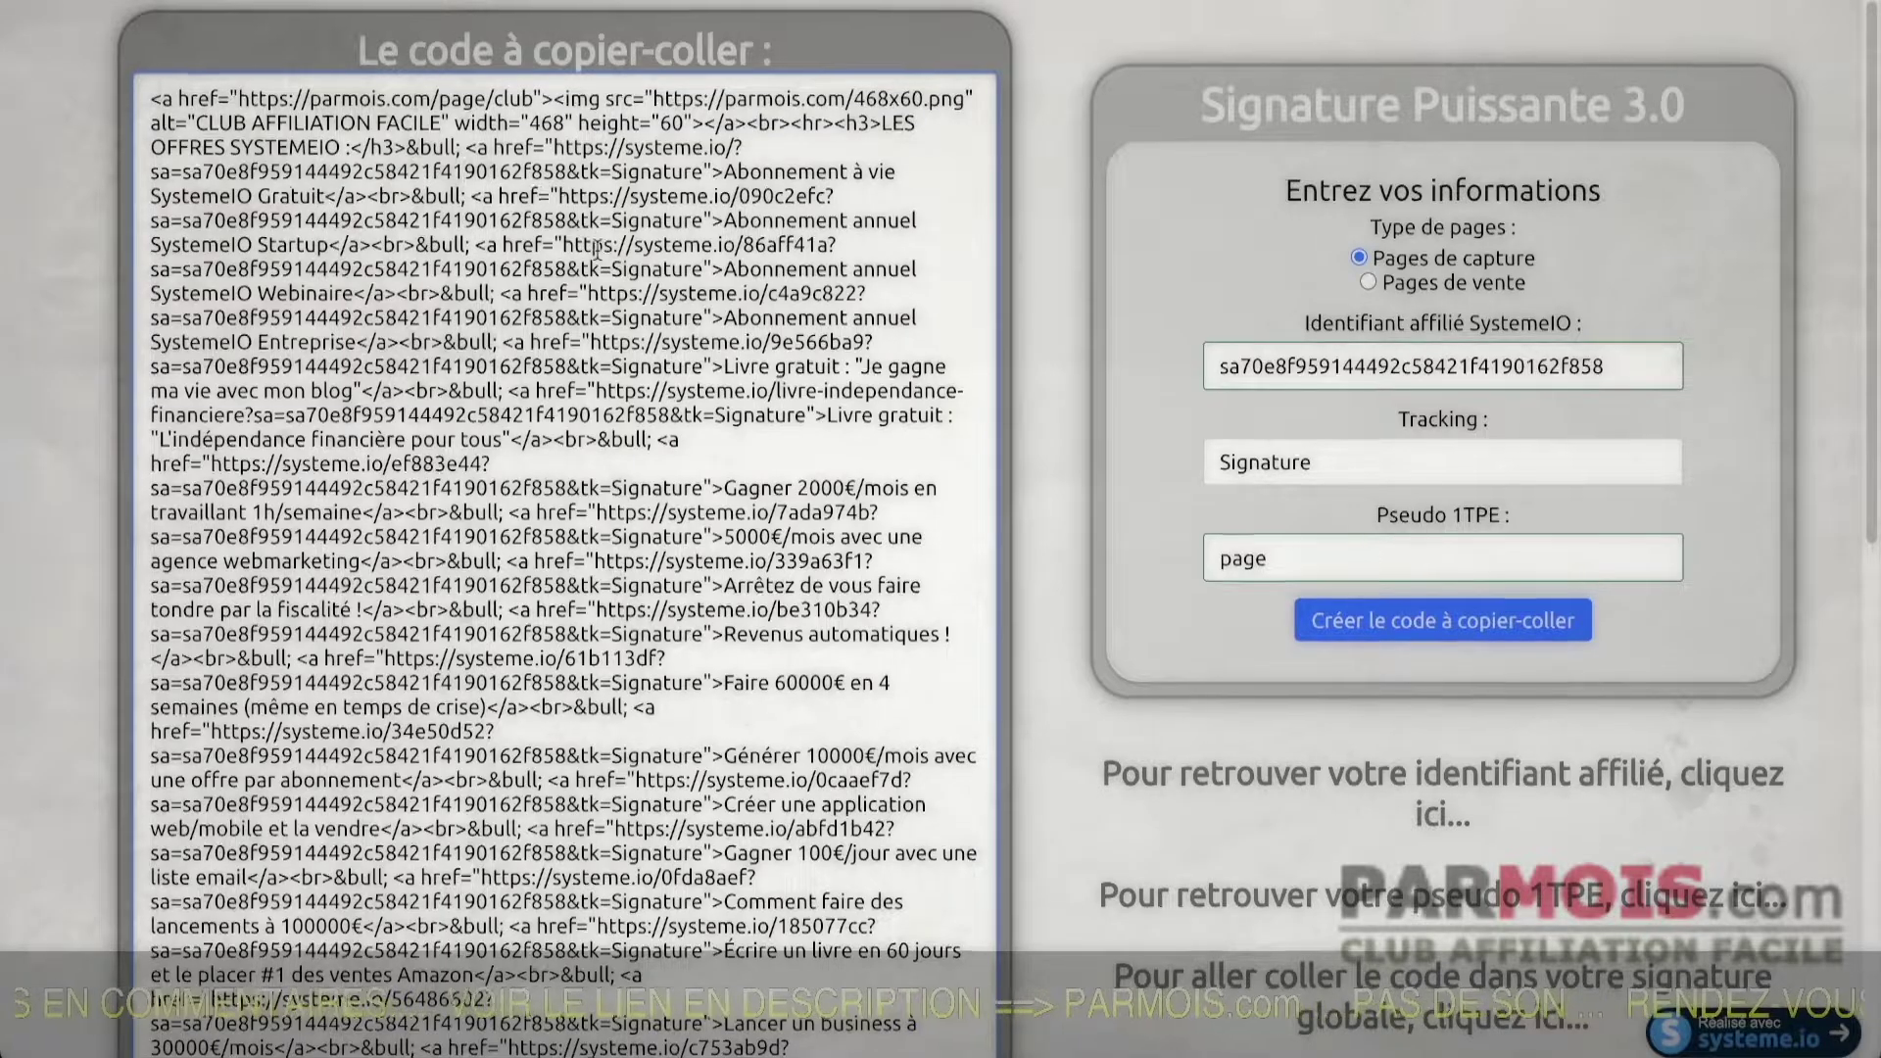
Switch the page type to Pages de vente and regenerate the code, keeping the same identifiers
scroll(627, 270, down, 10)
scroll(578, 618, up, 10)
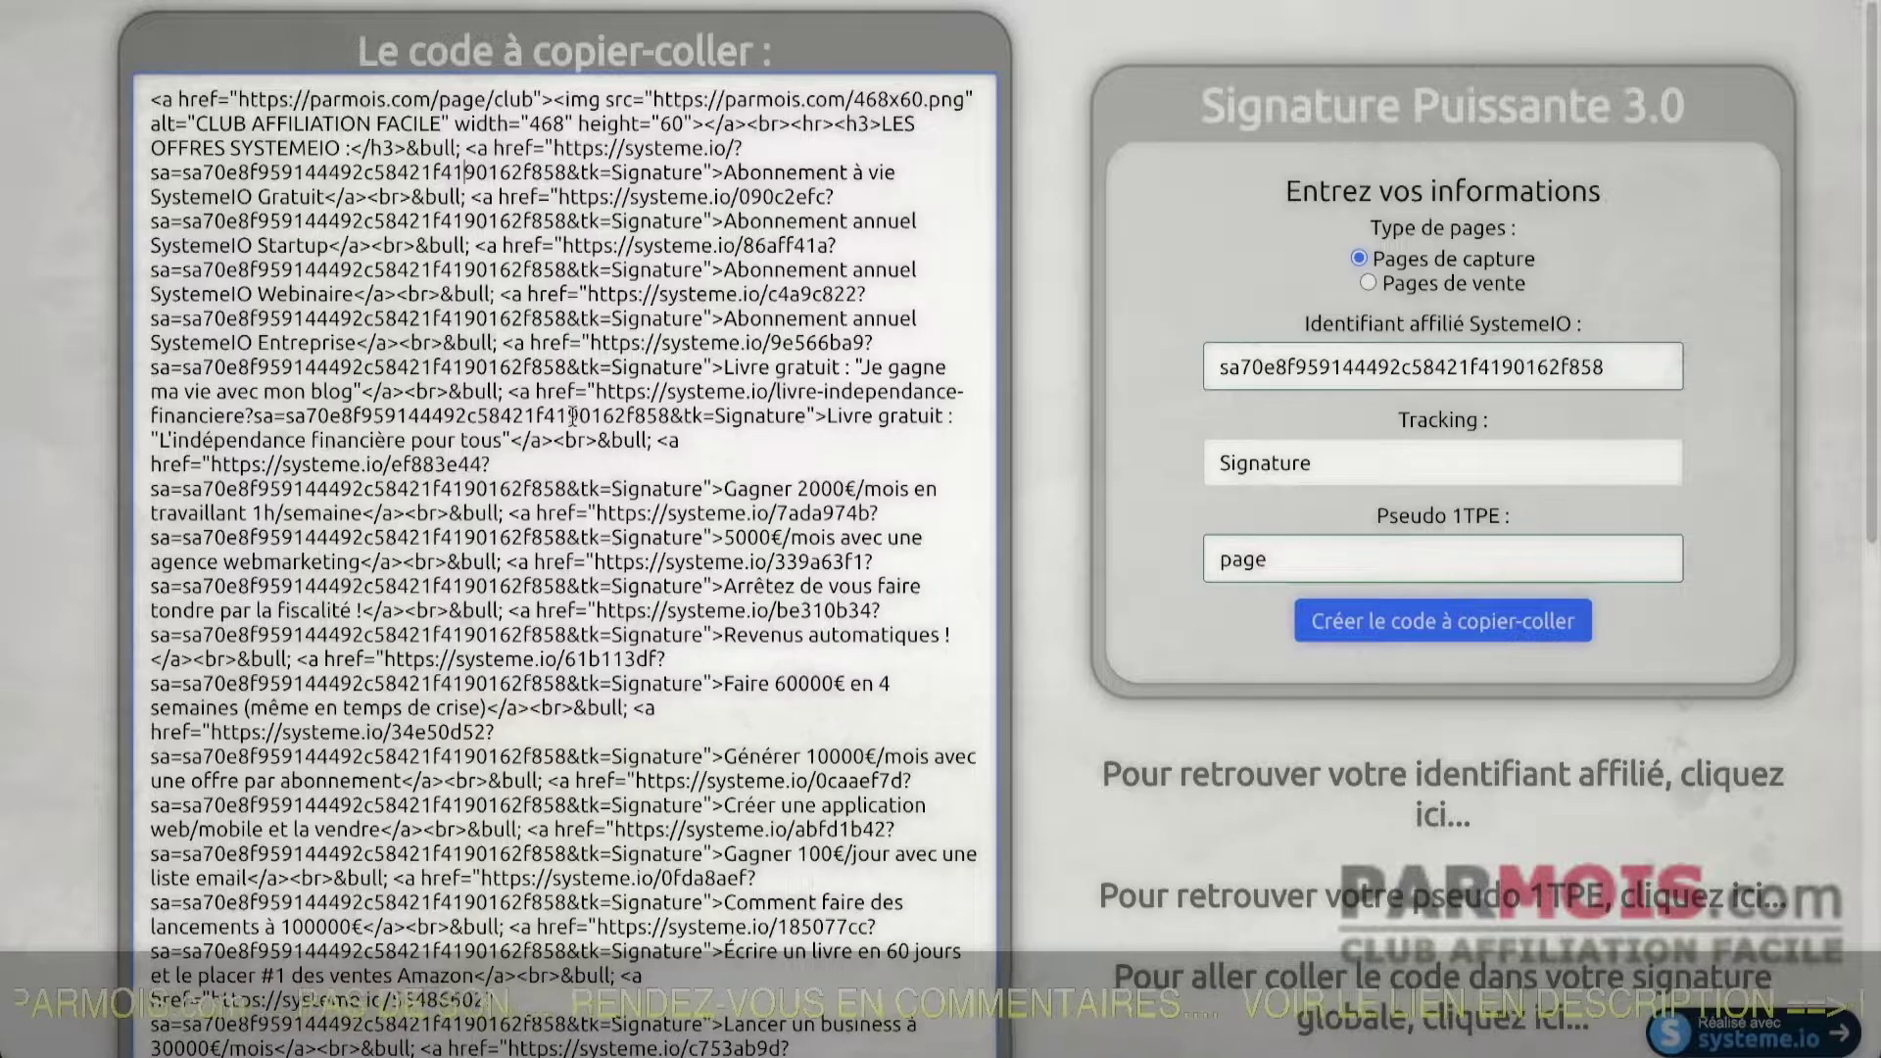
scroll(588, 504, down, 4)
scroll(586, 608, down, 2)
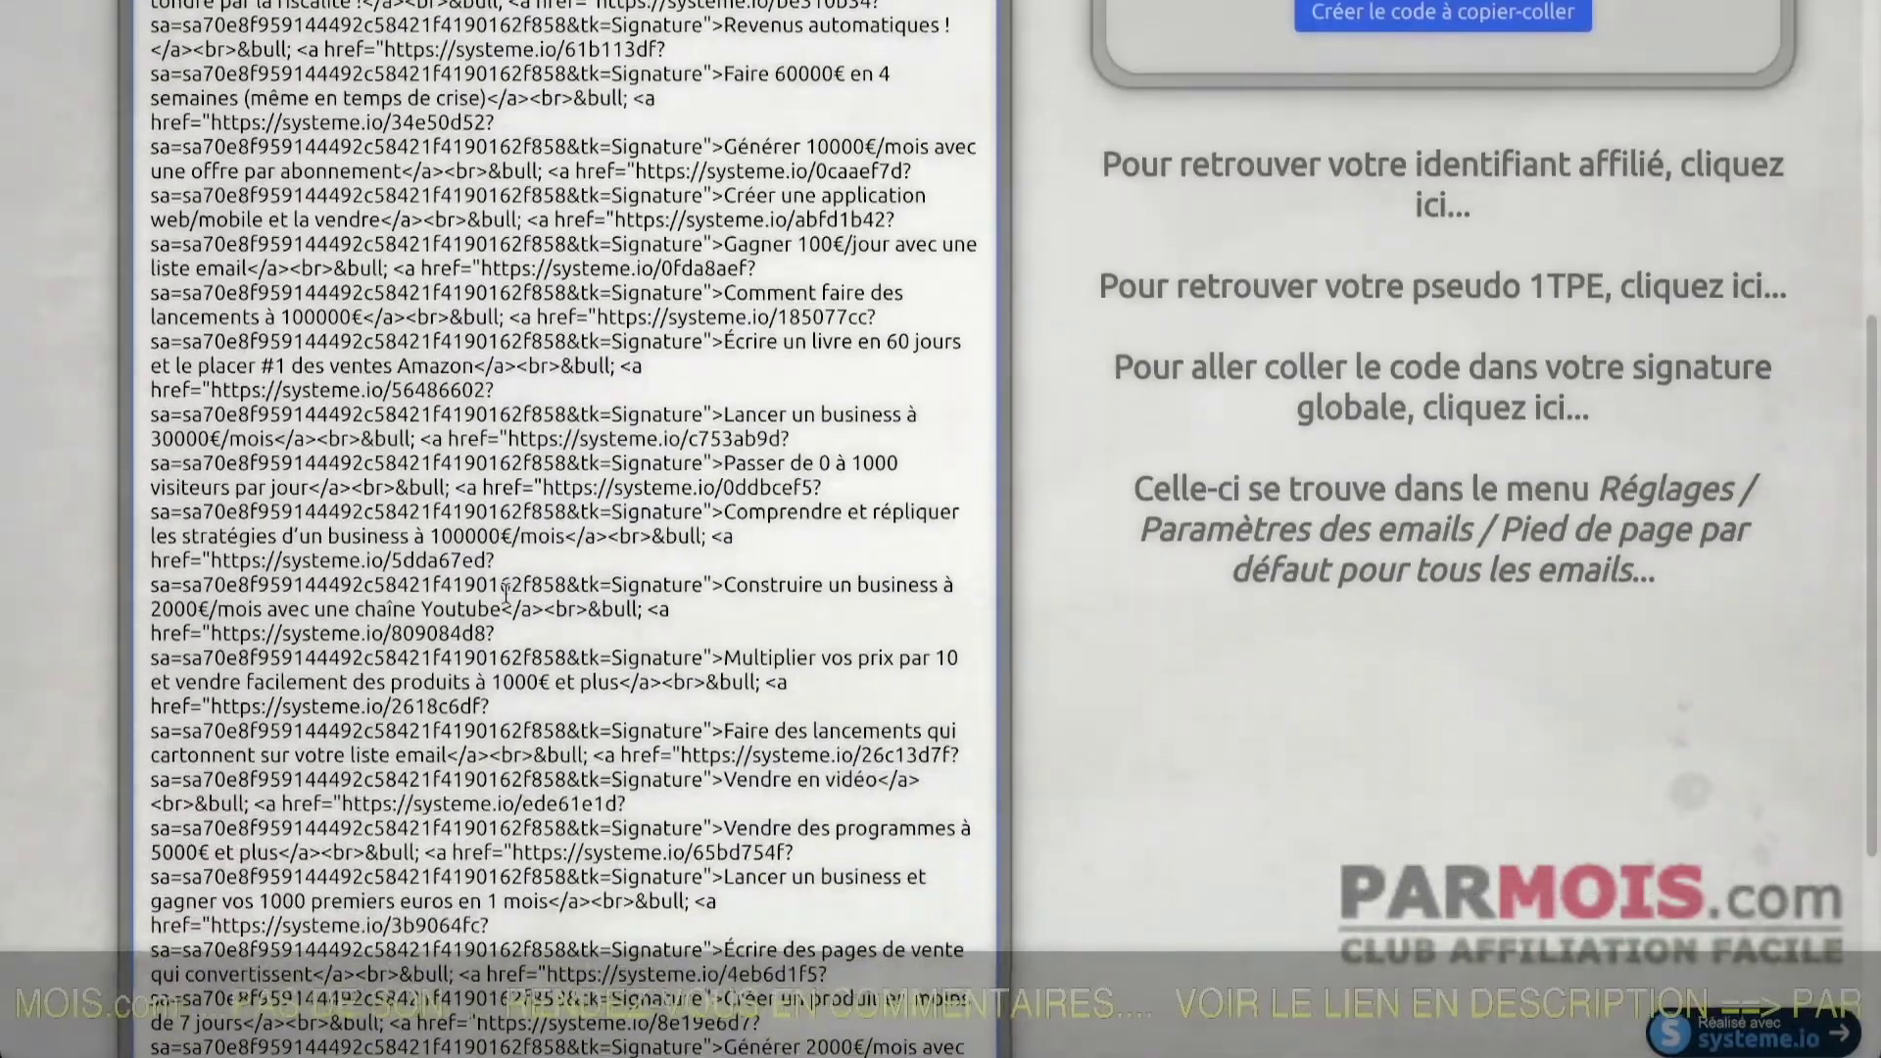
scroll(559, 437, up, 6)
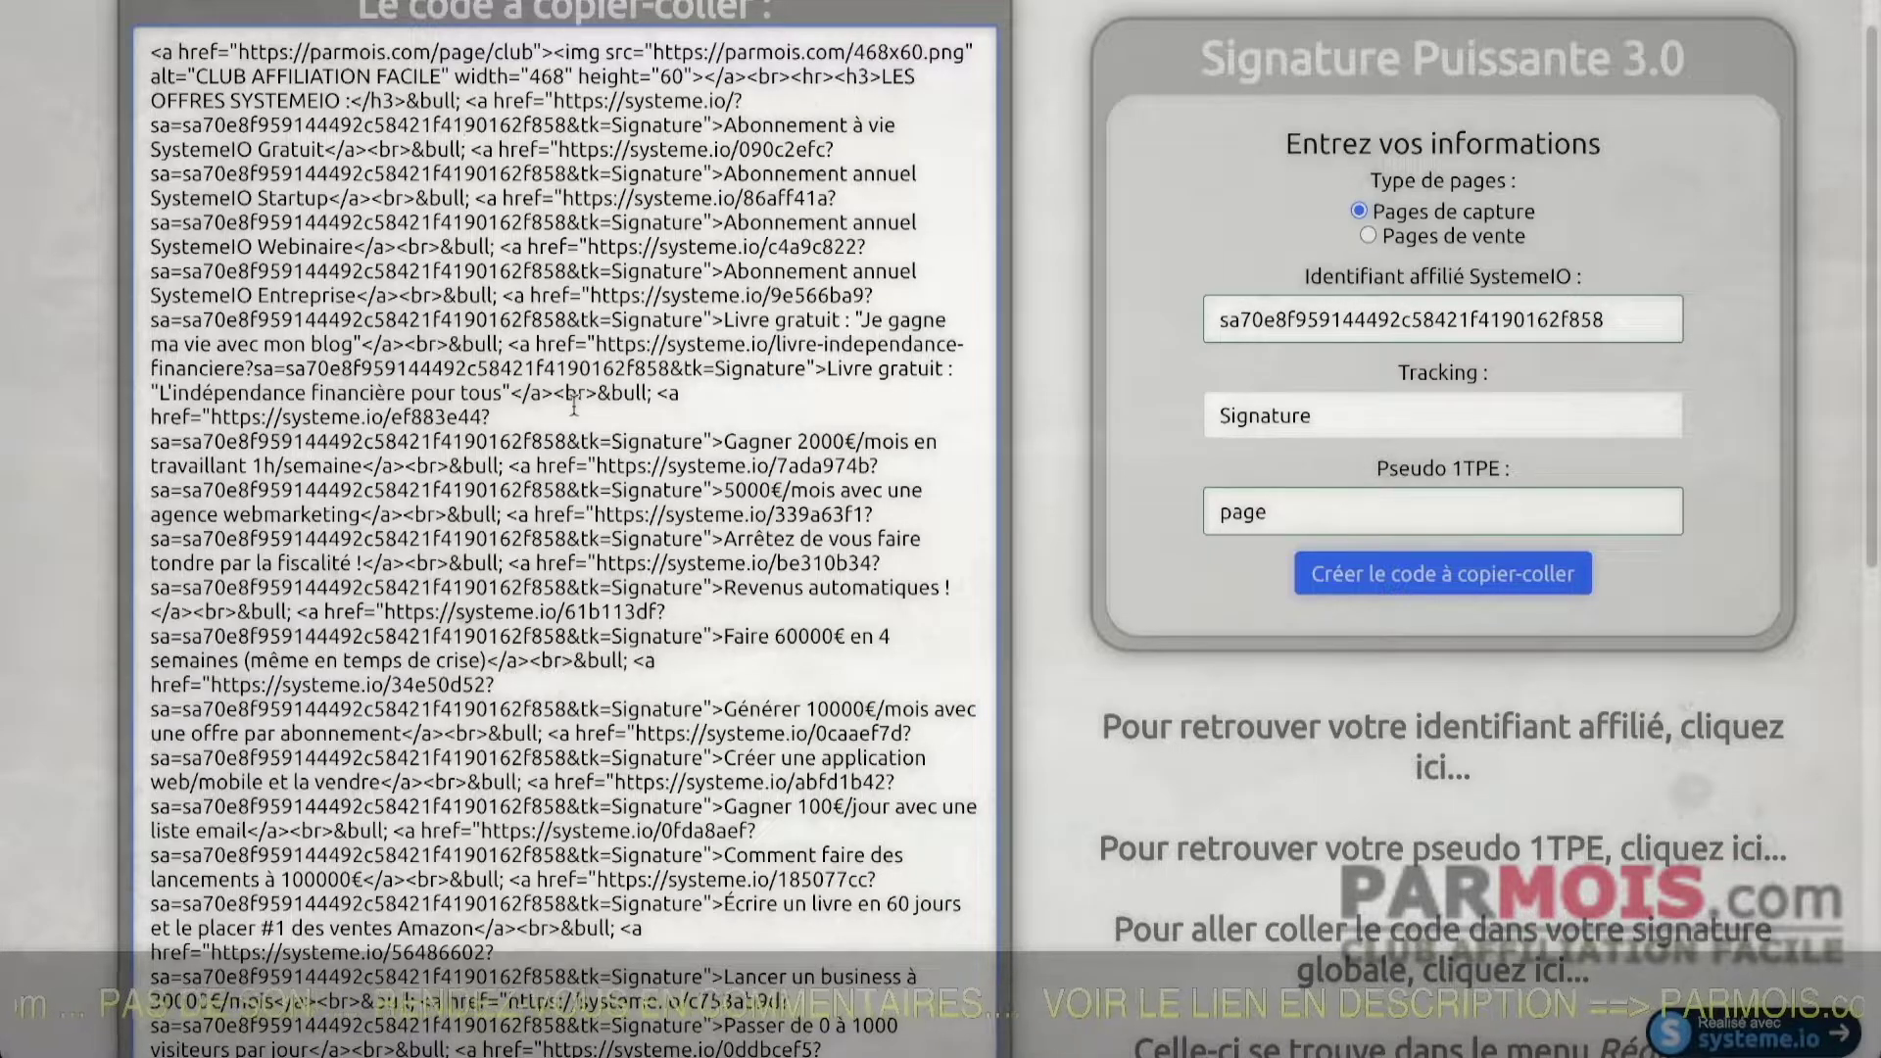
click(1366, 236)
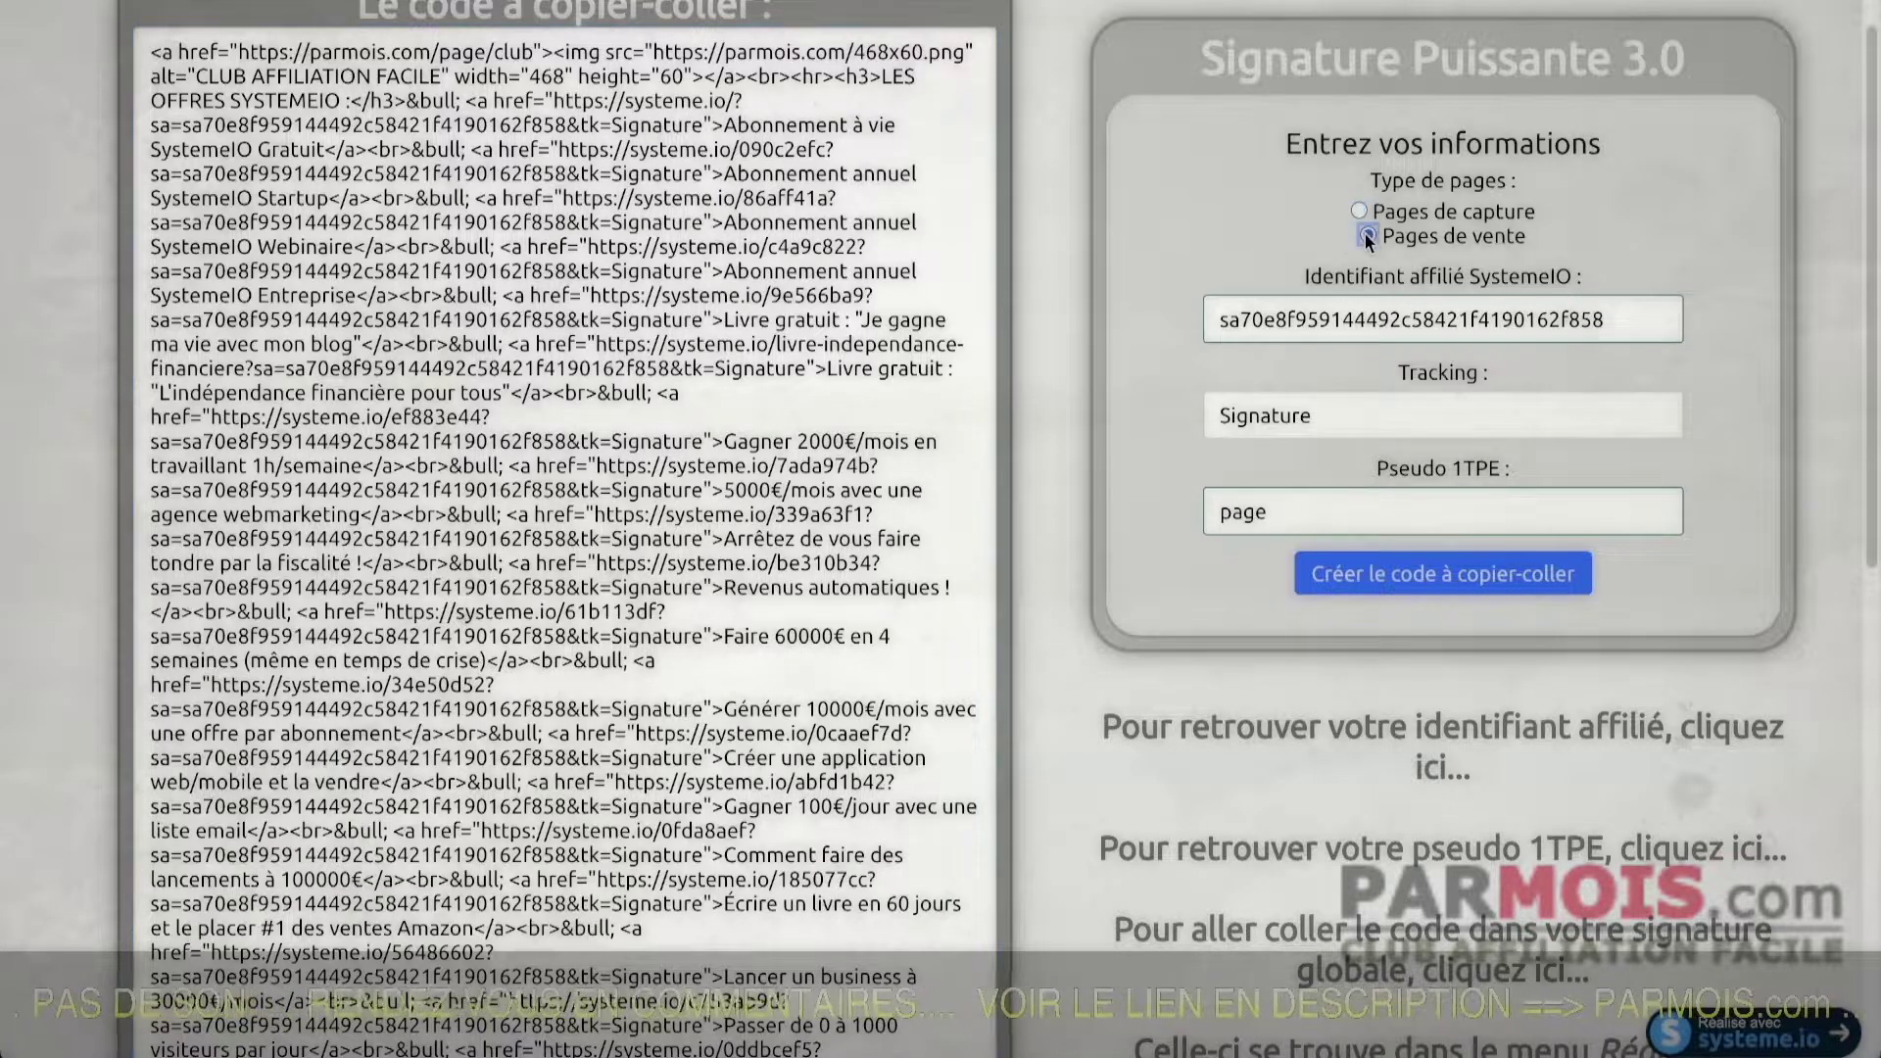
click(1460, 576)
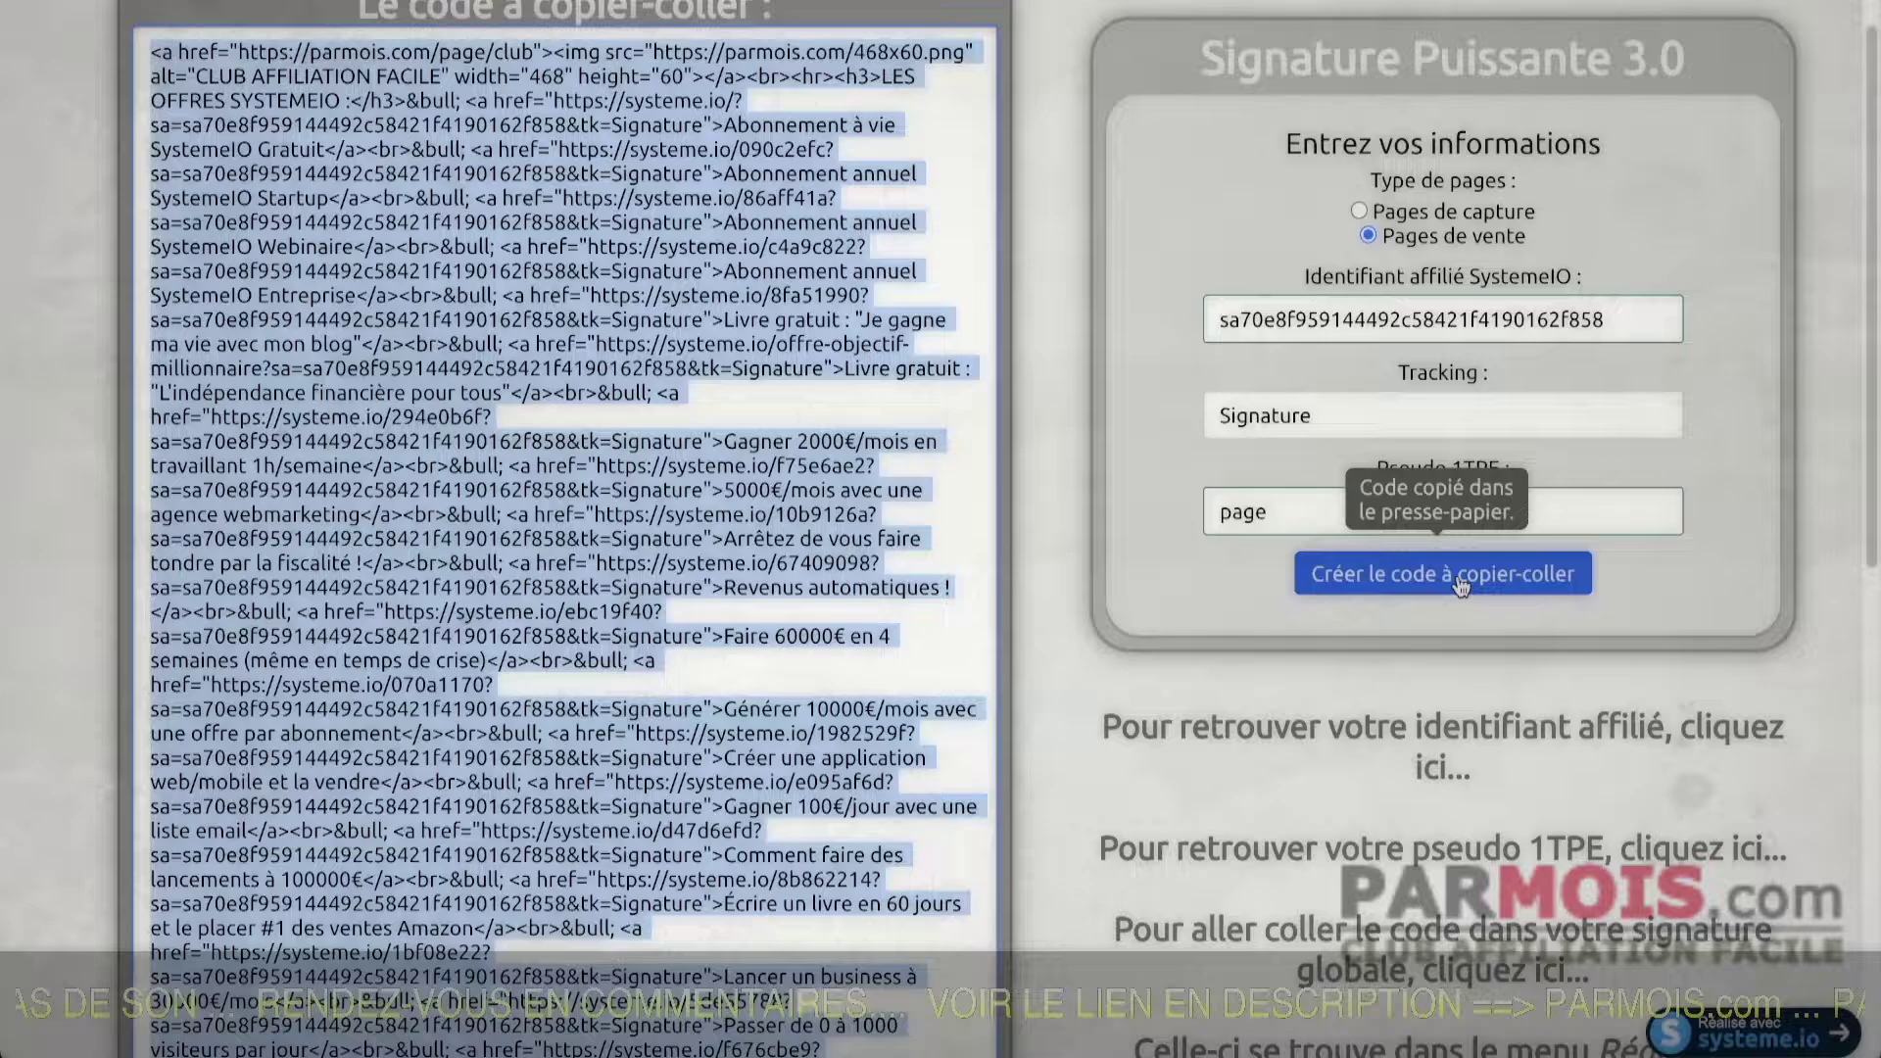
click(1039, 435)
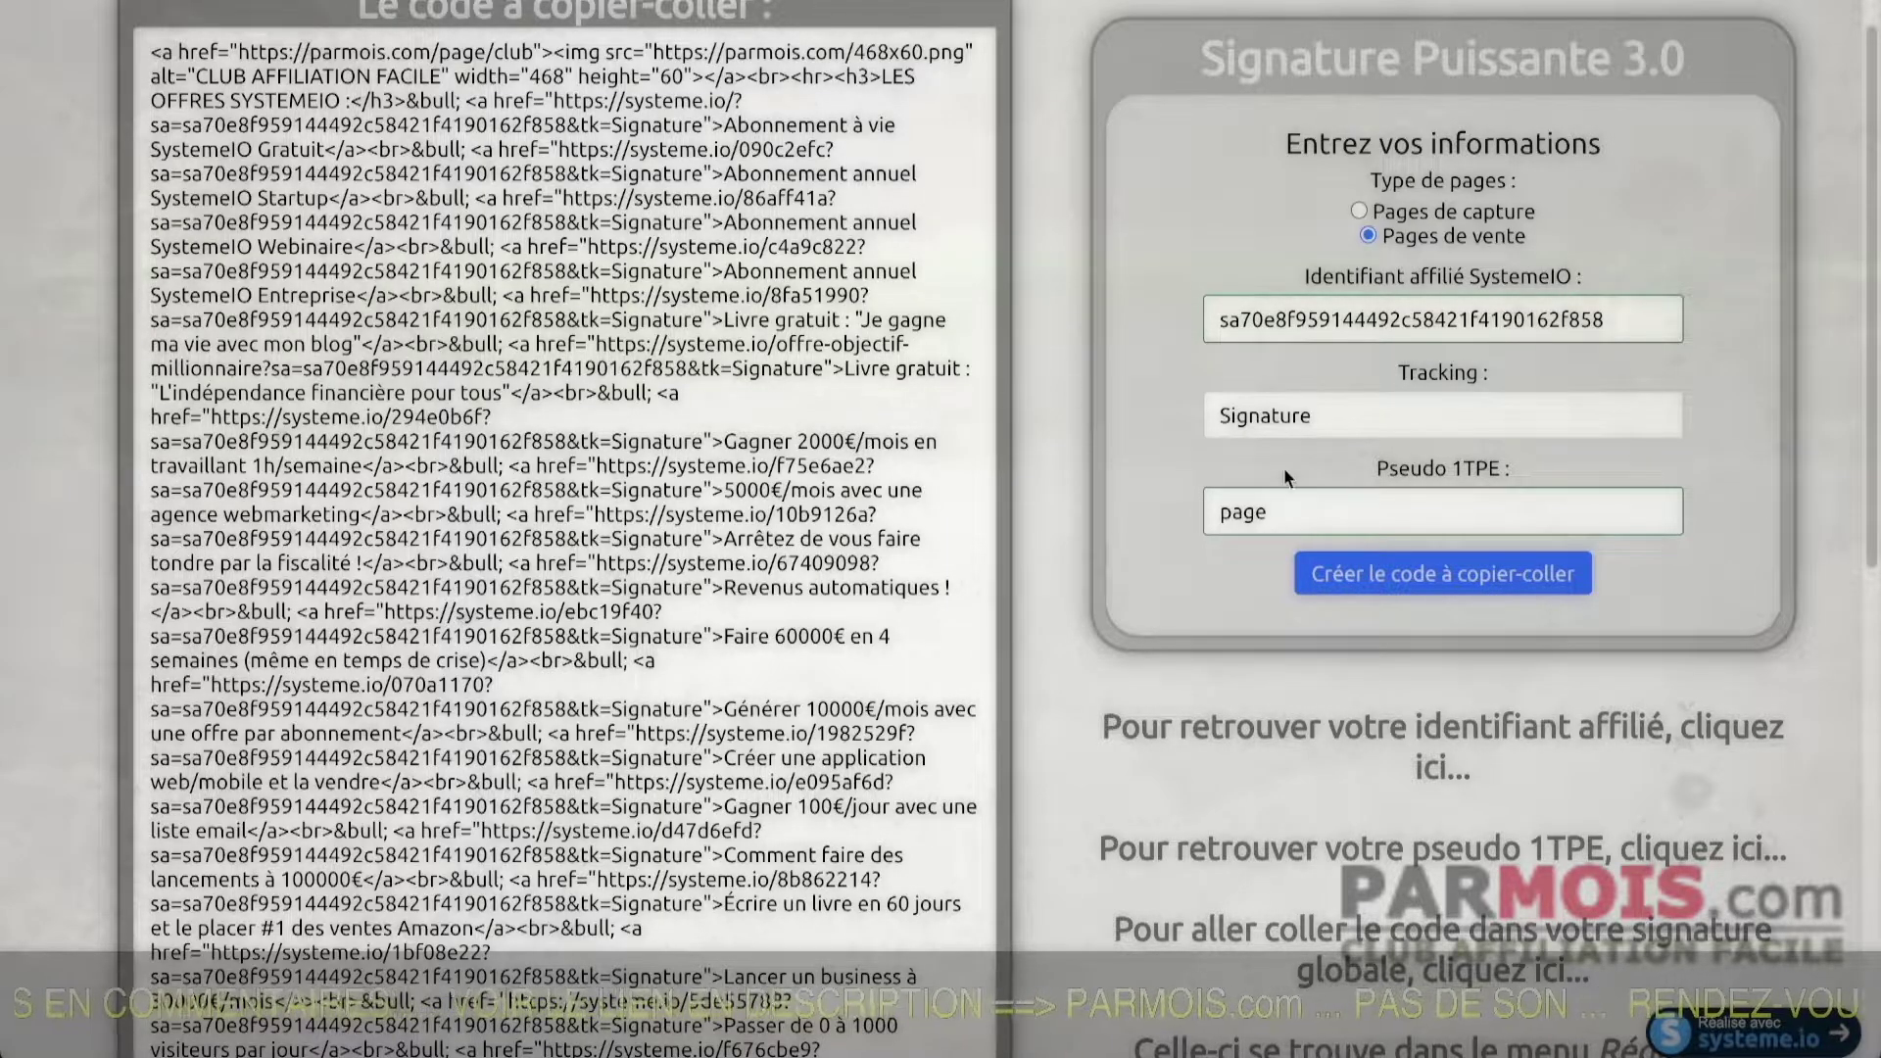
Insert the closing "Cordialement," above the generated code, followed by the sender's name on its own line and a blank line before the code
scroll(1020, 519, down, 5)
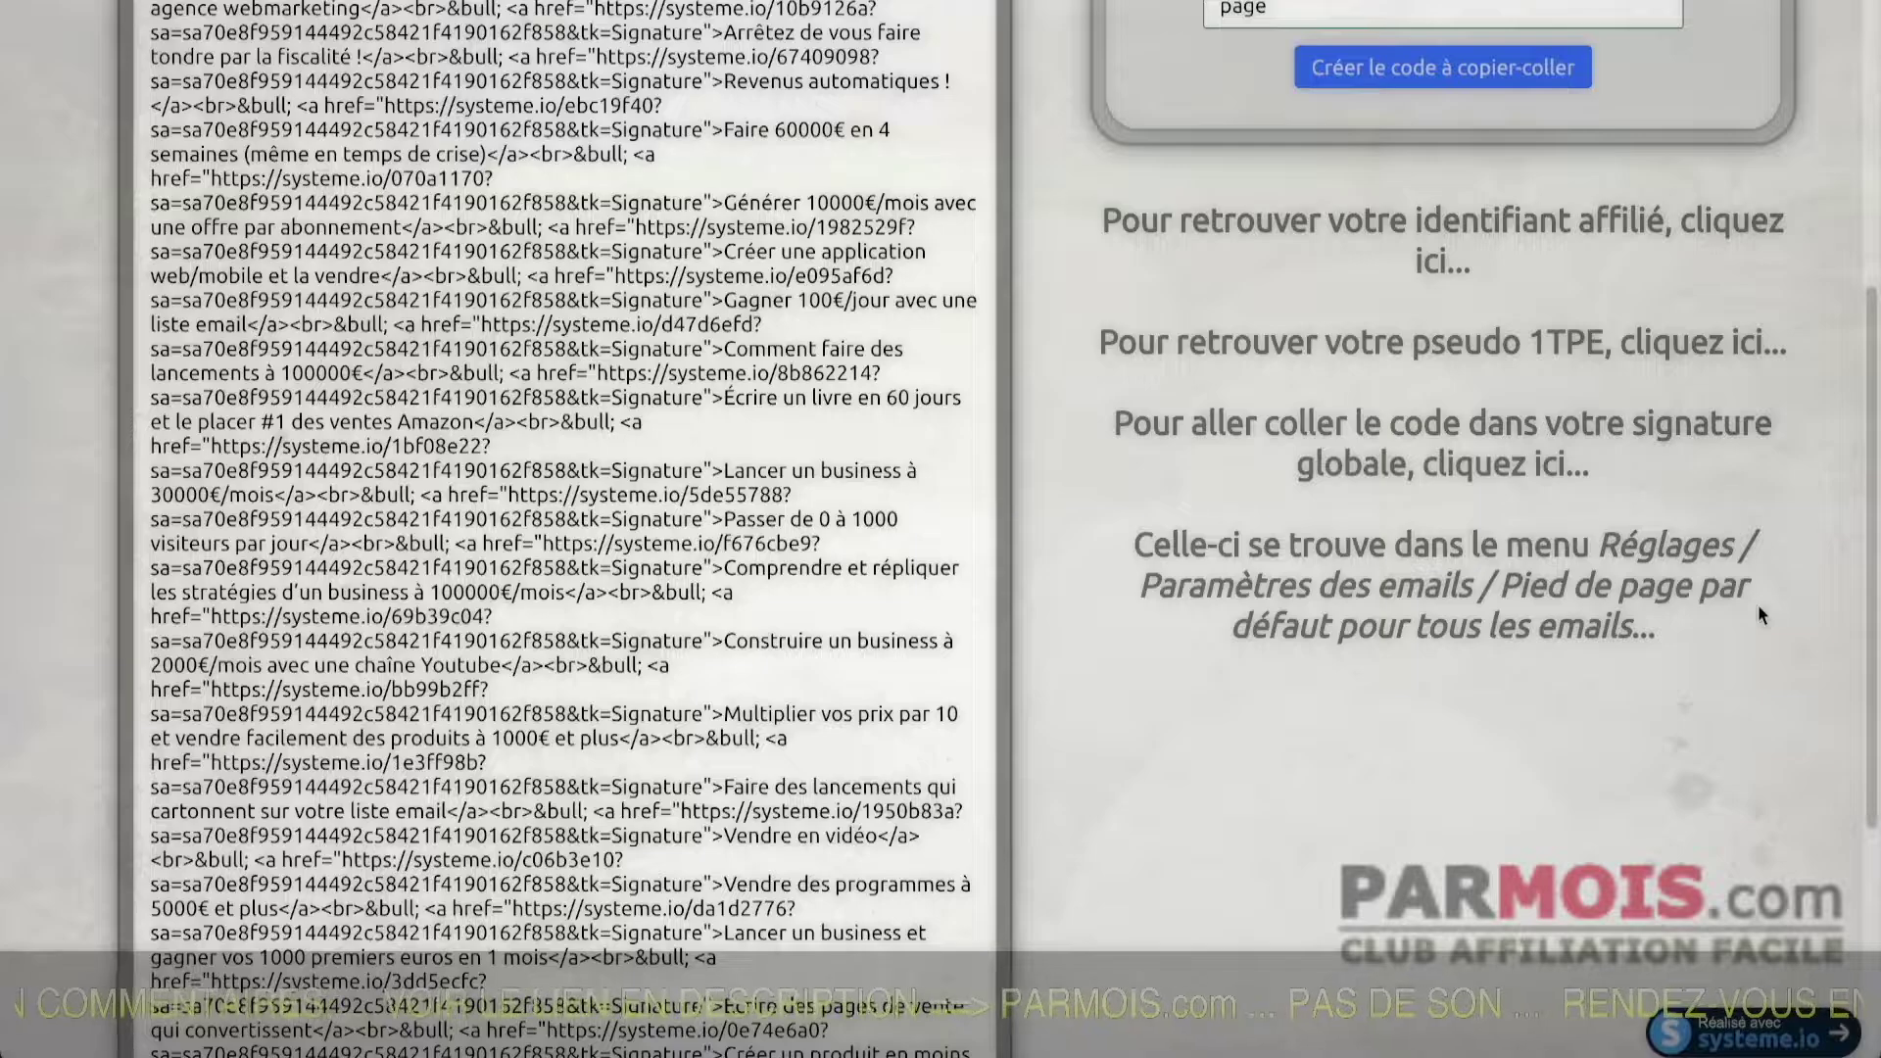
scroll(1036, 586, up, 5)
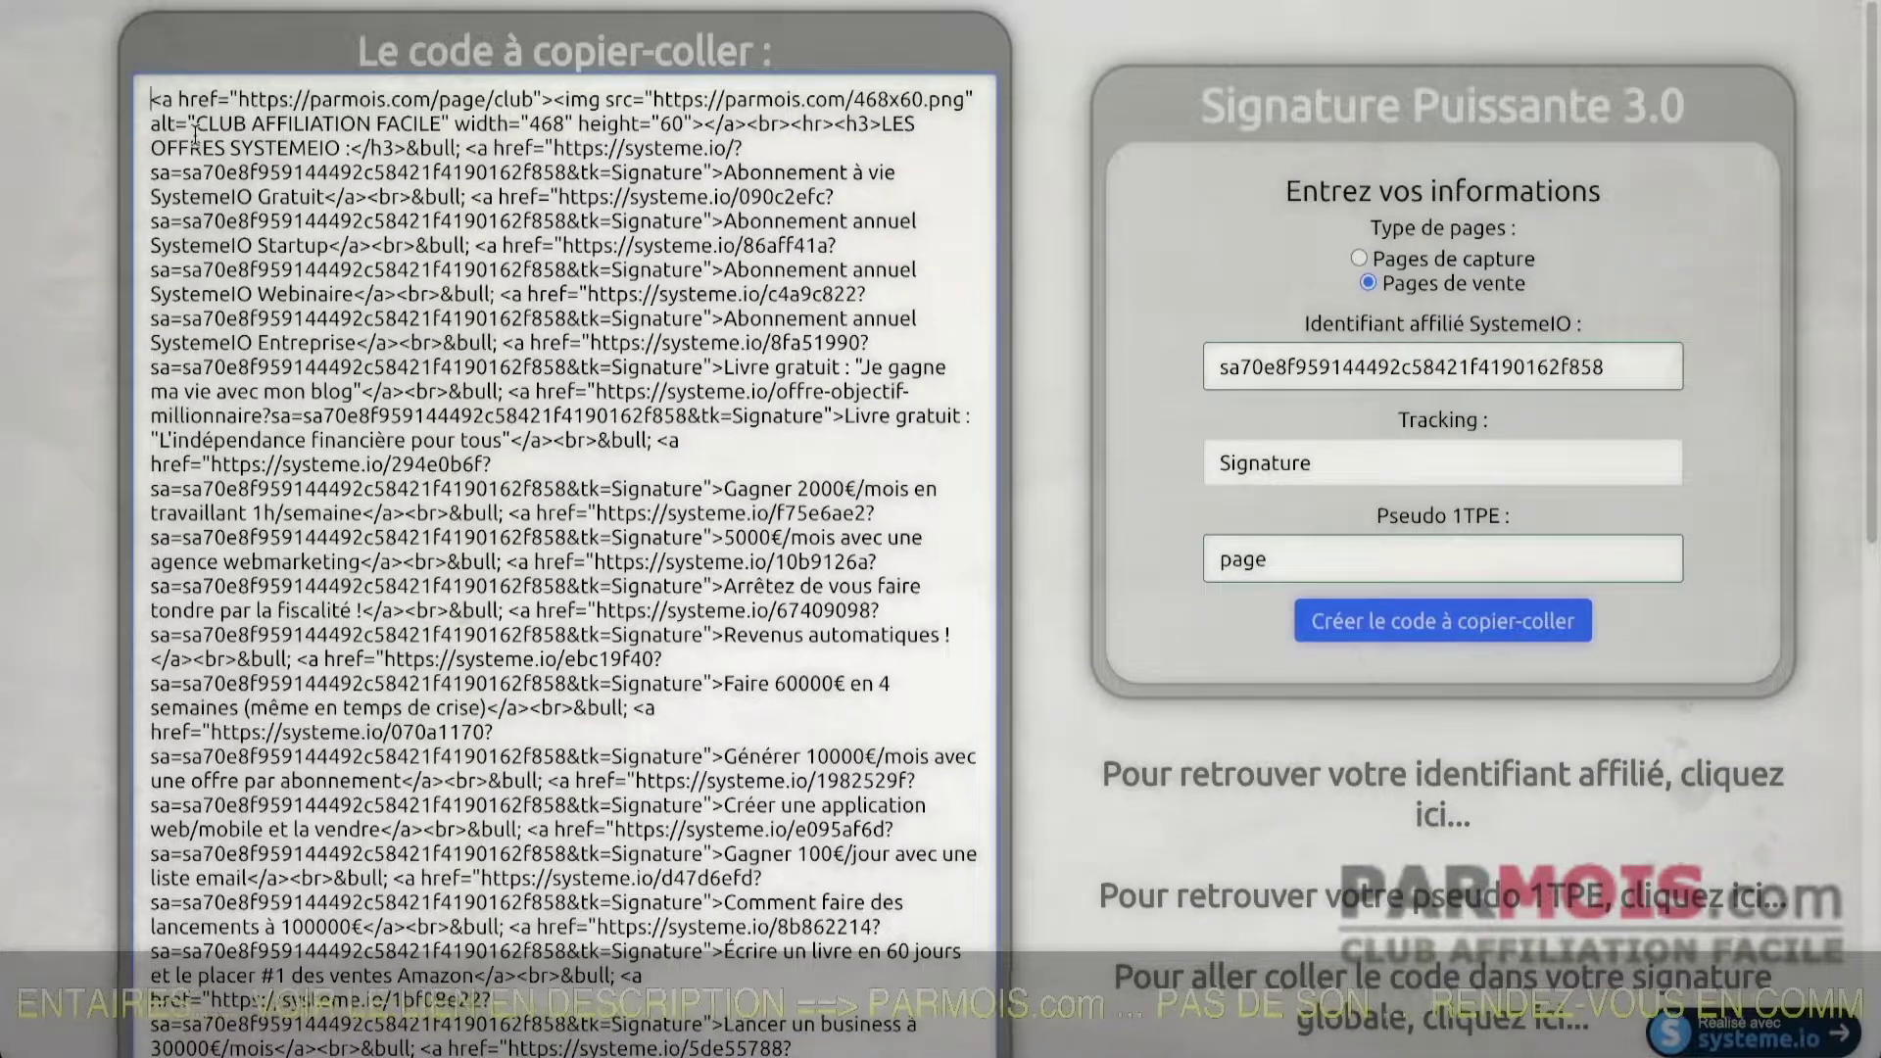
key(Return)
key(Return)
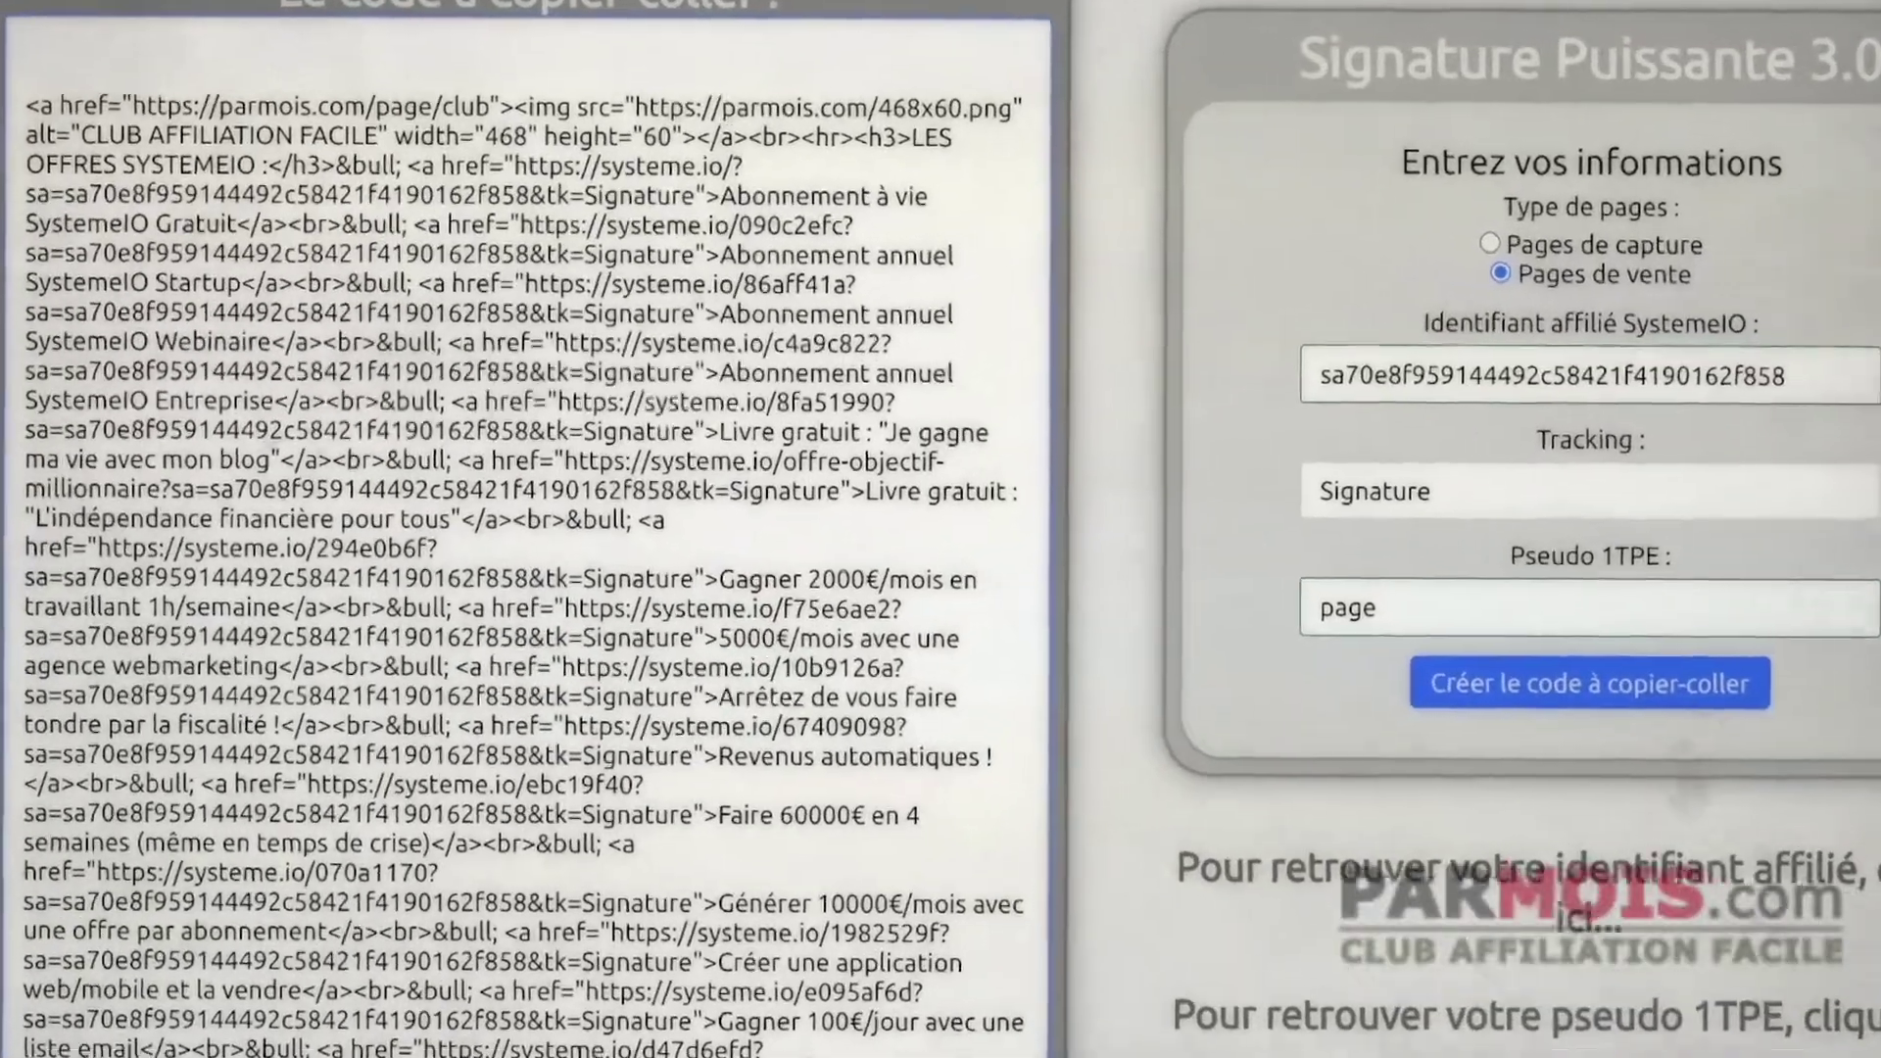
text(Cordialement,)
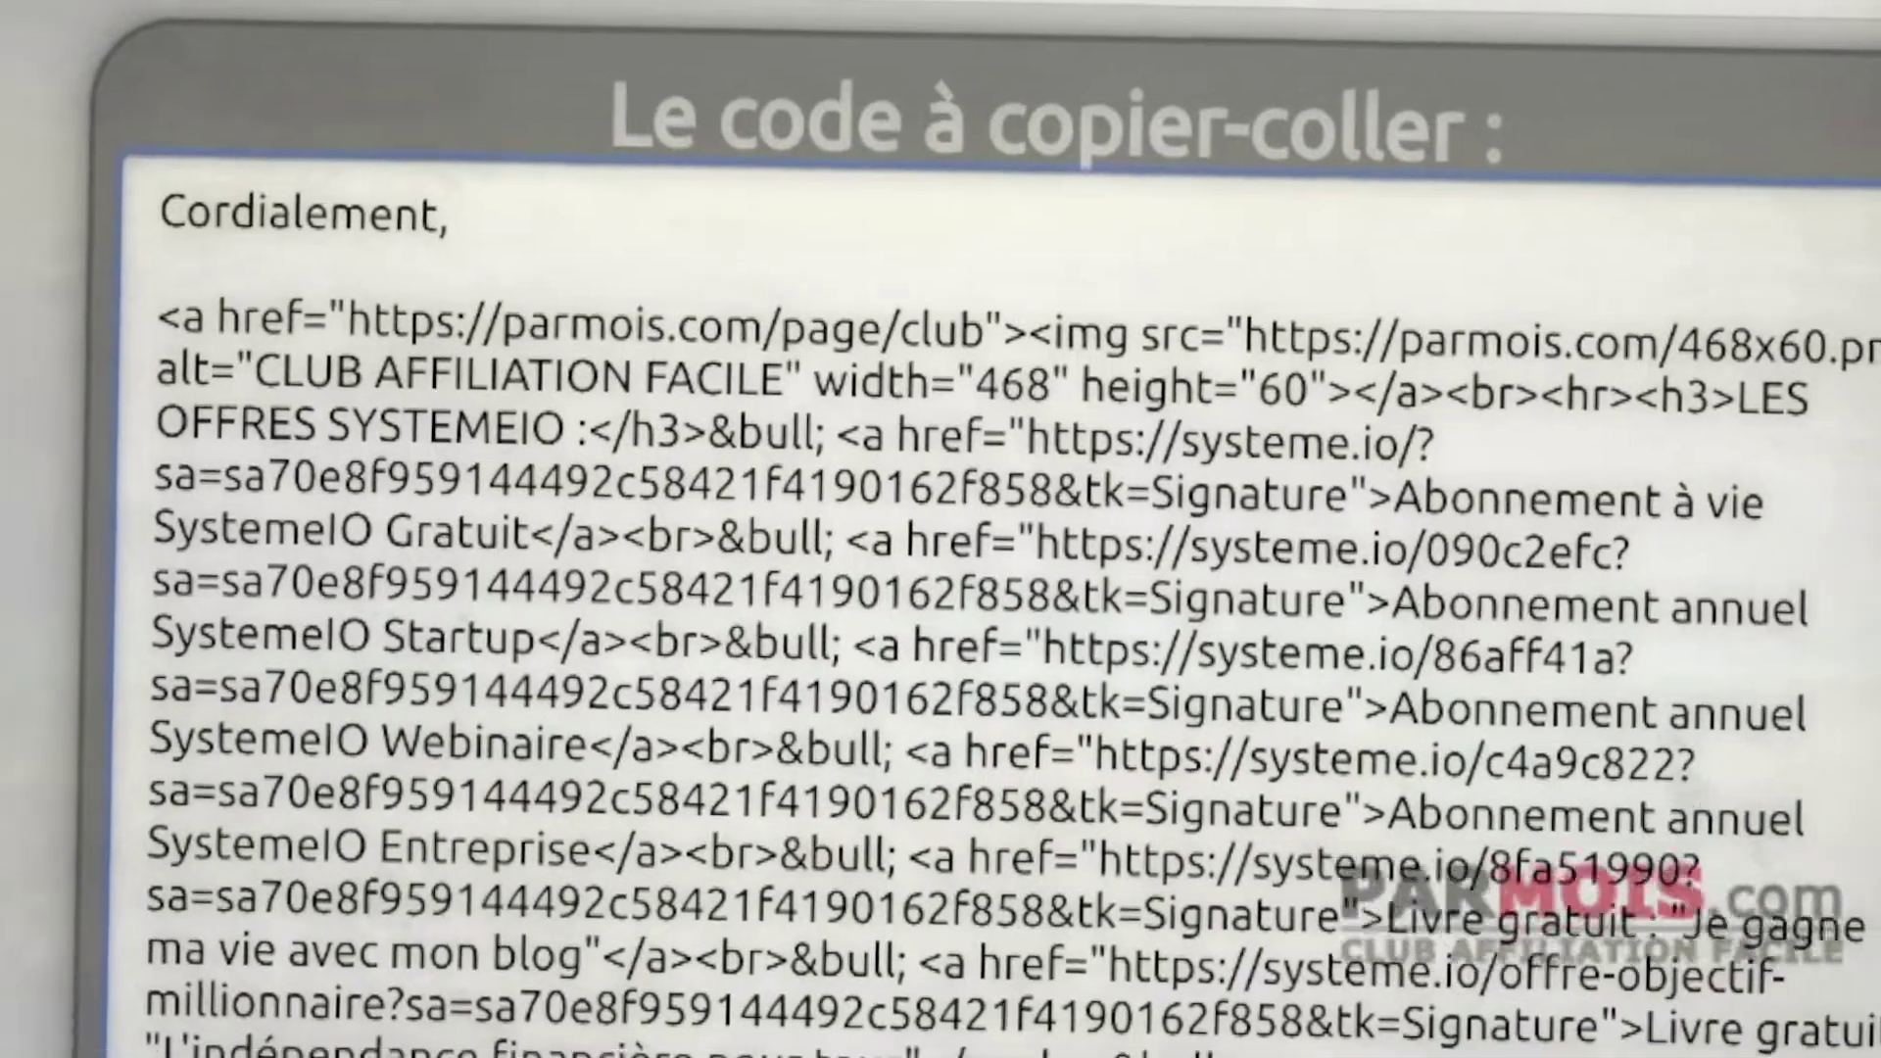
key(Return)
text(Tartan)
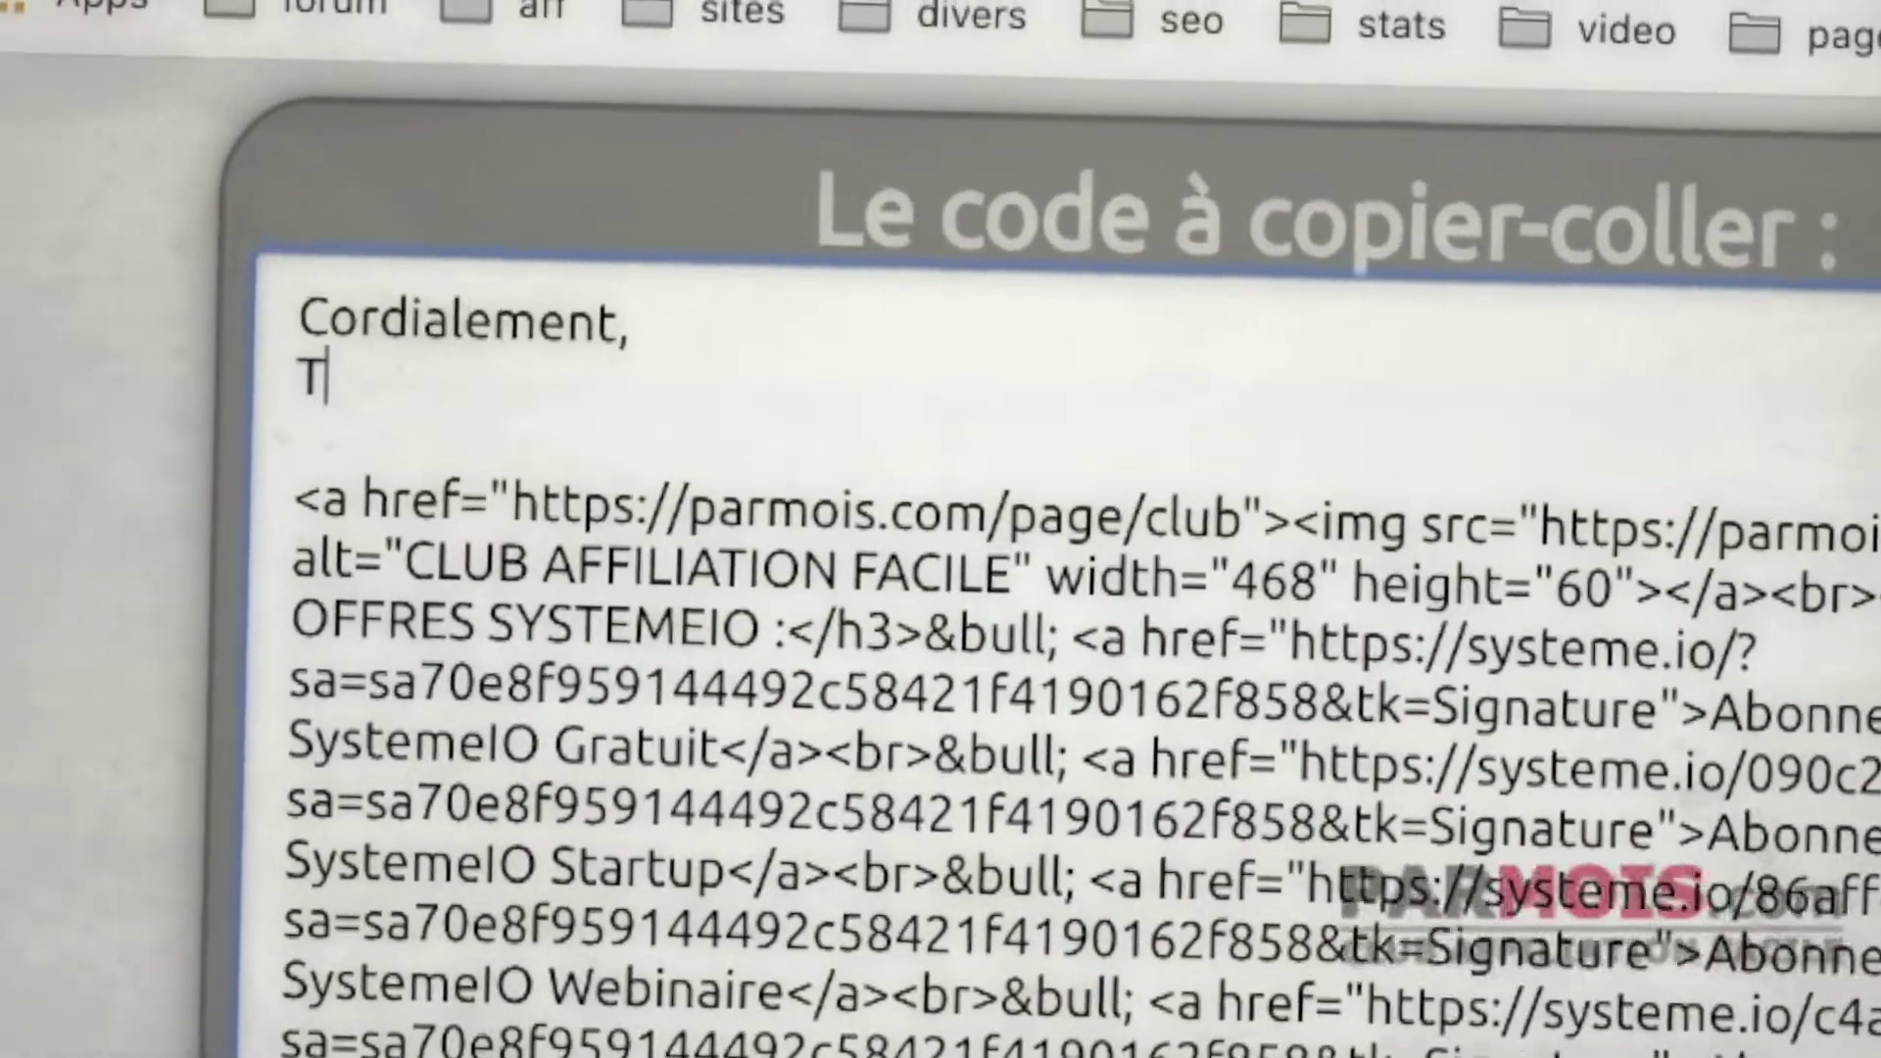
text(pion)
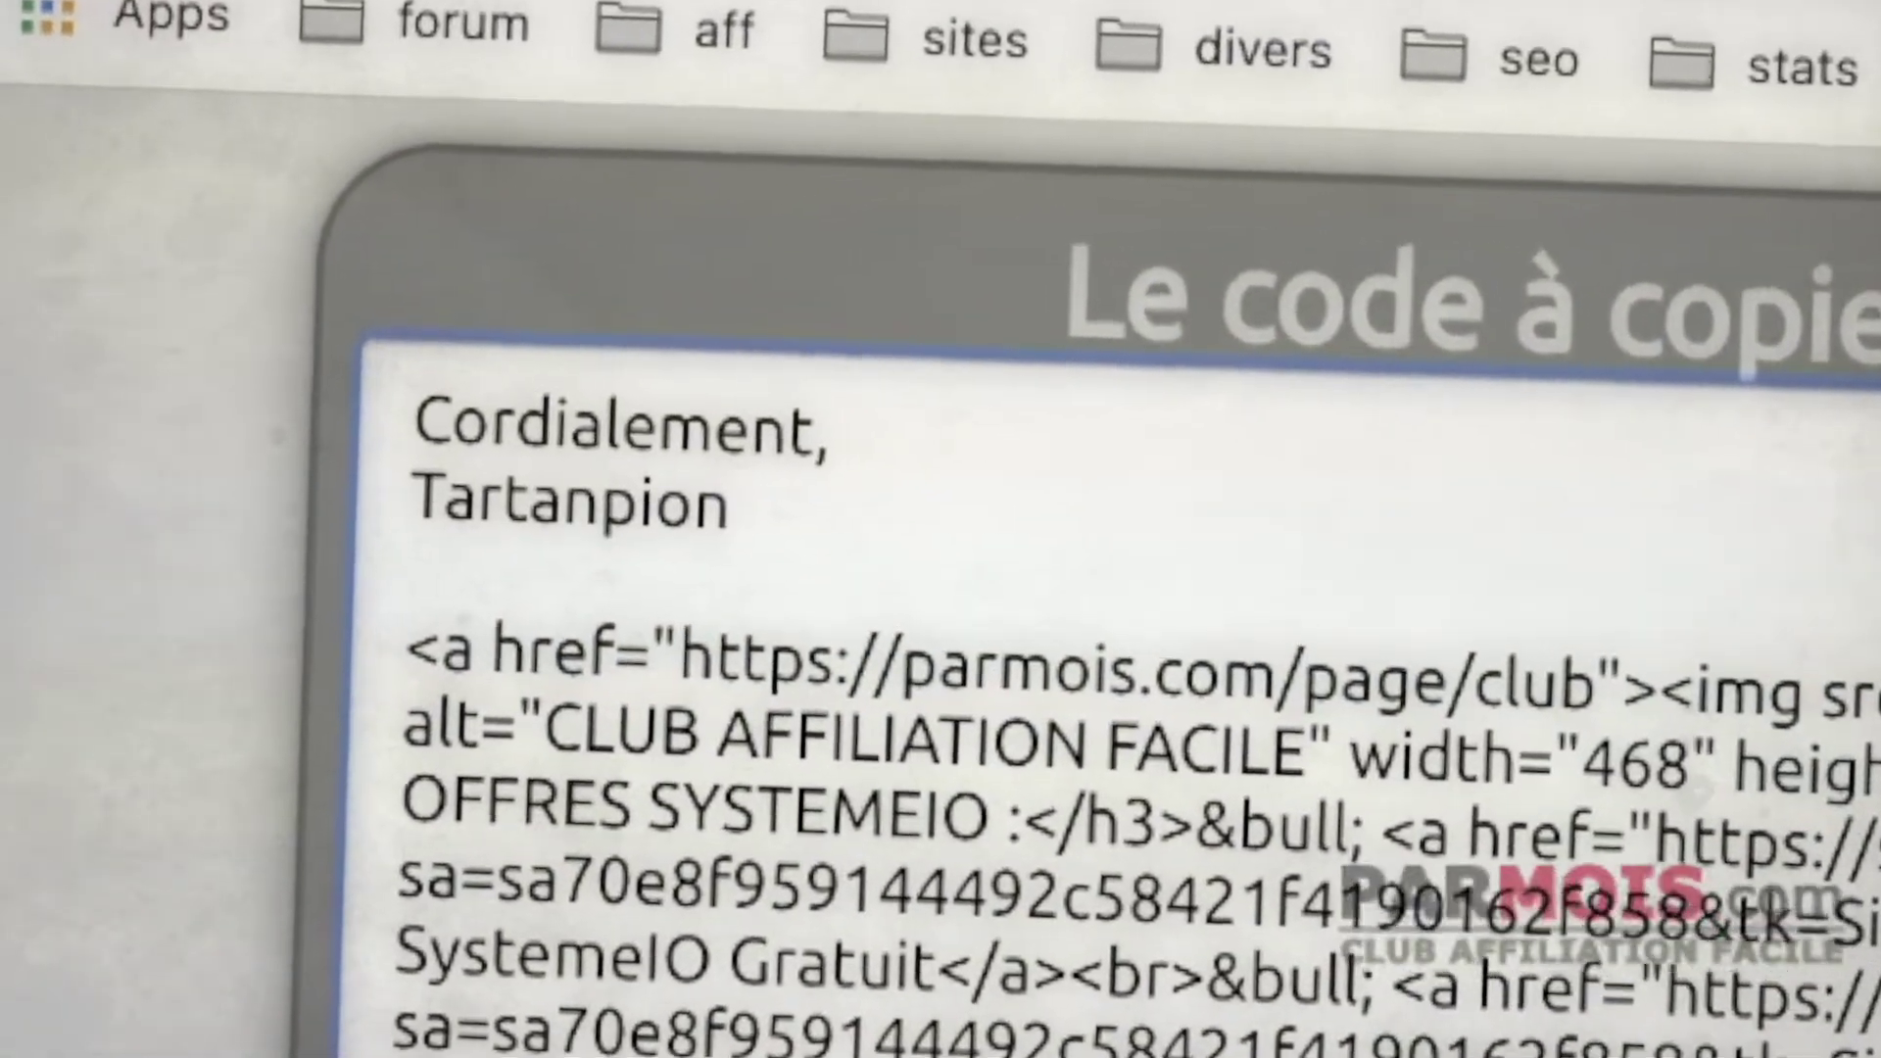
key(Return)
text(PS:)
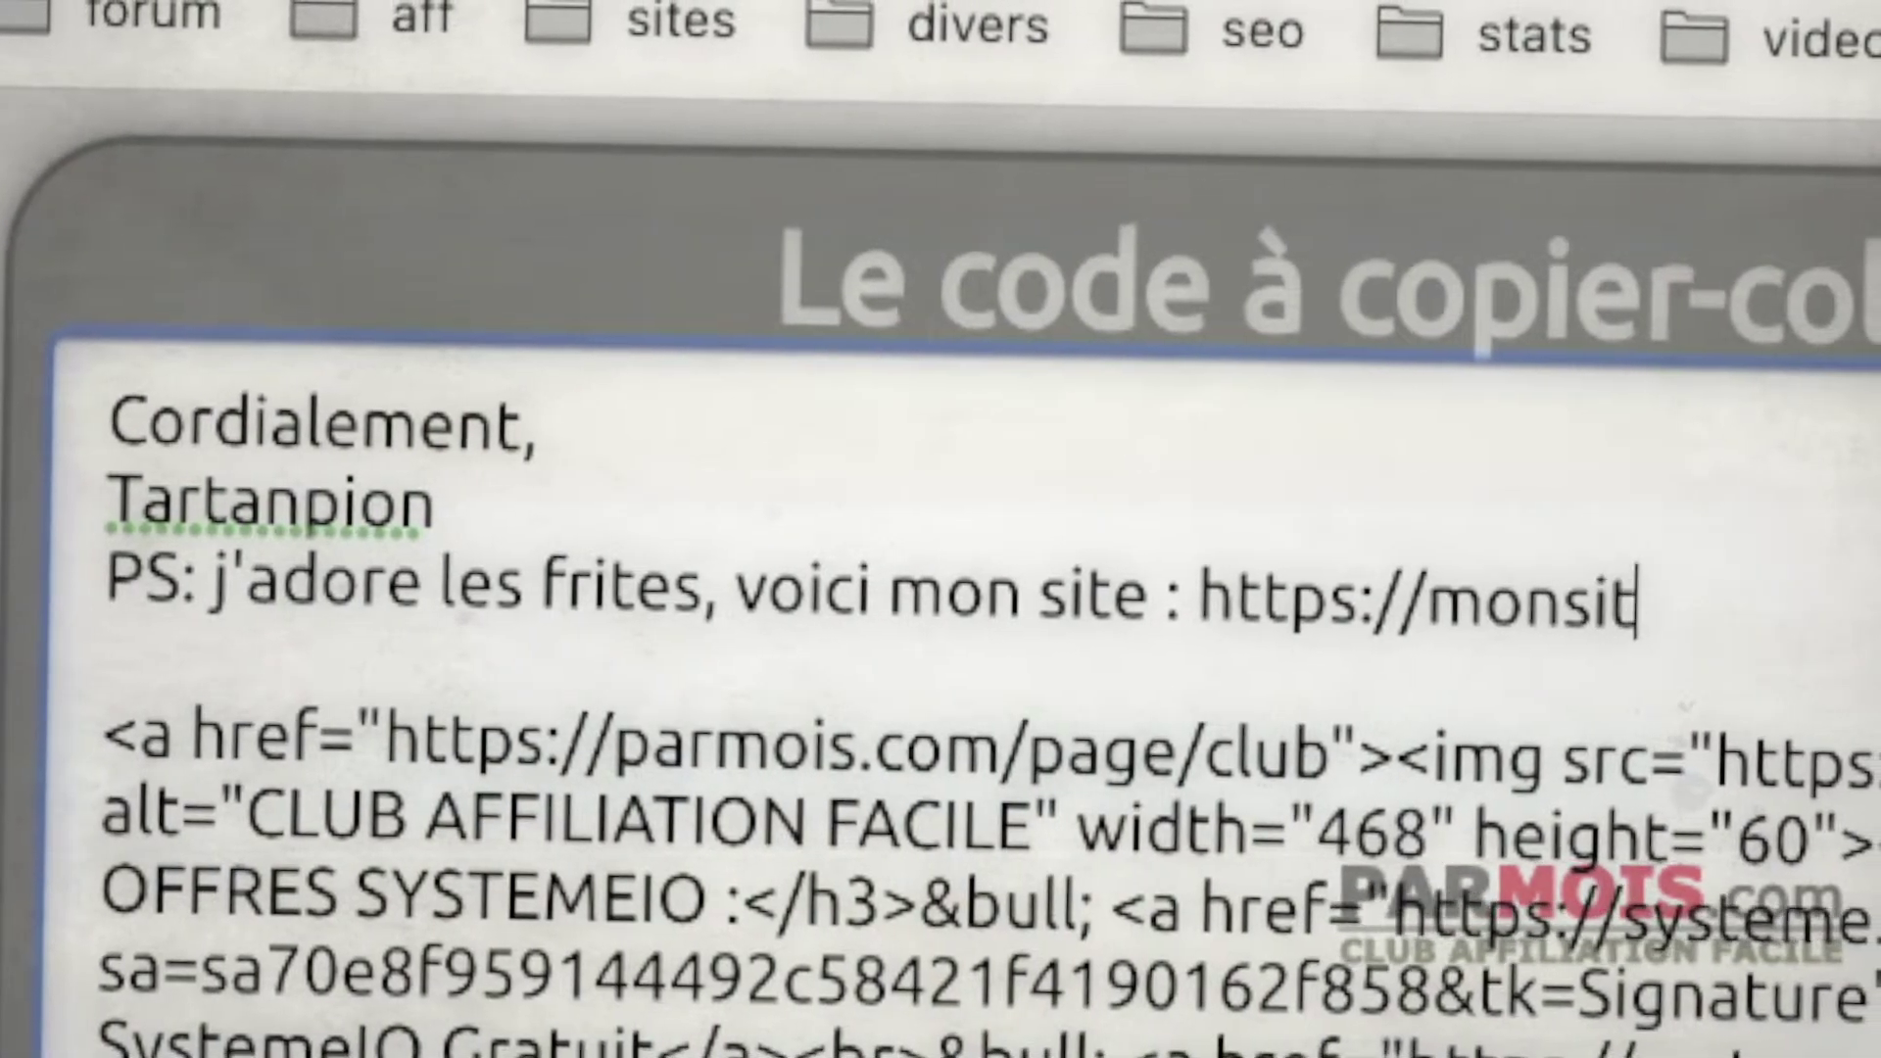
text(m)
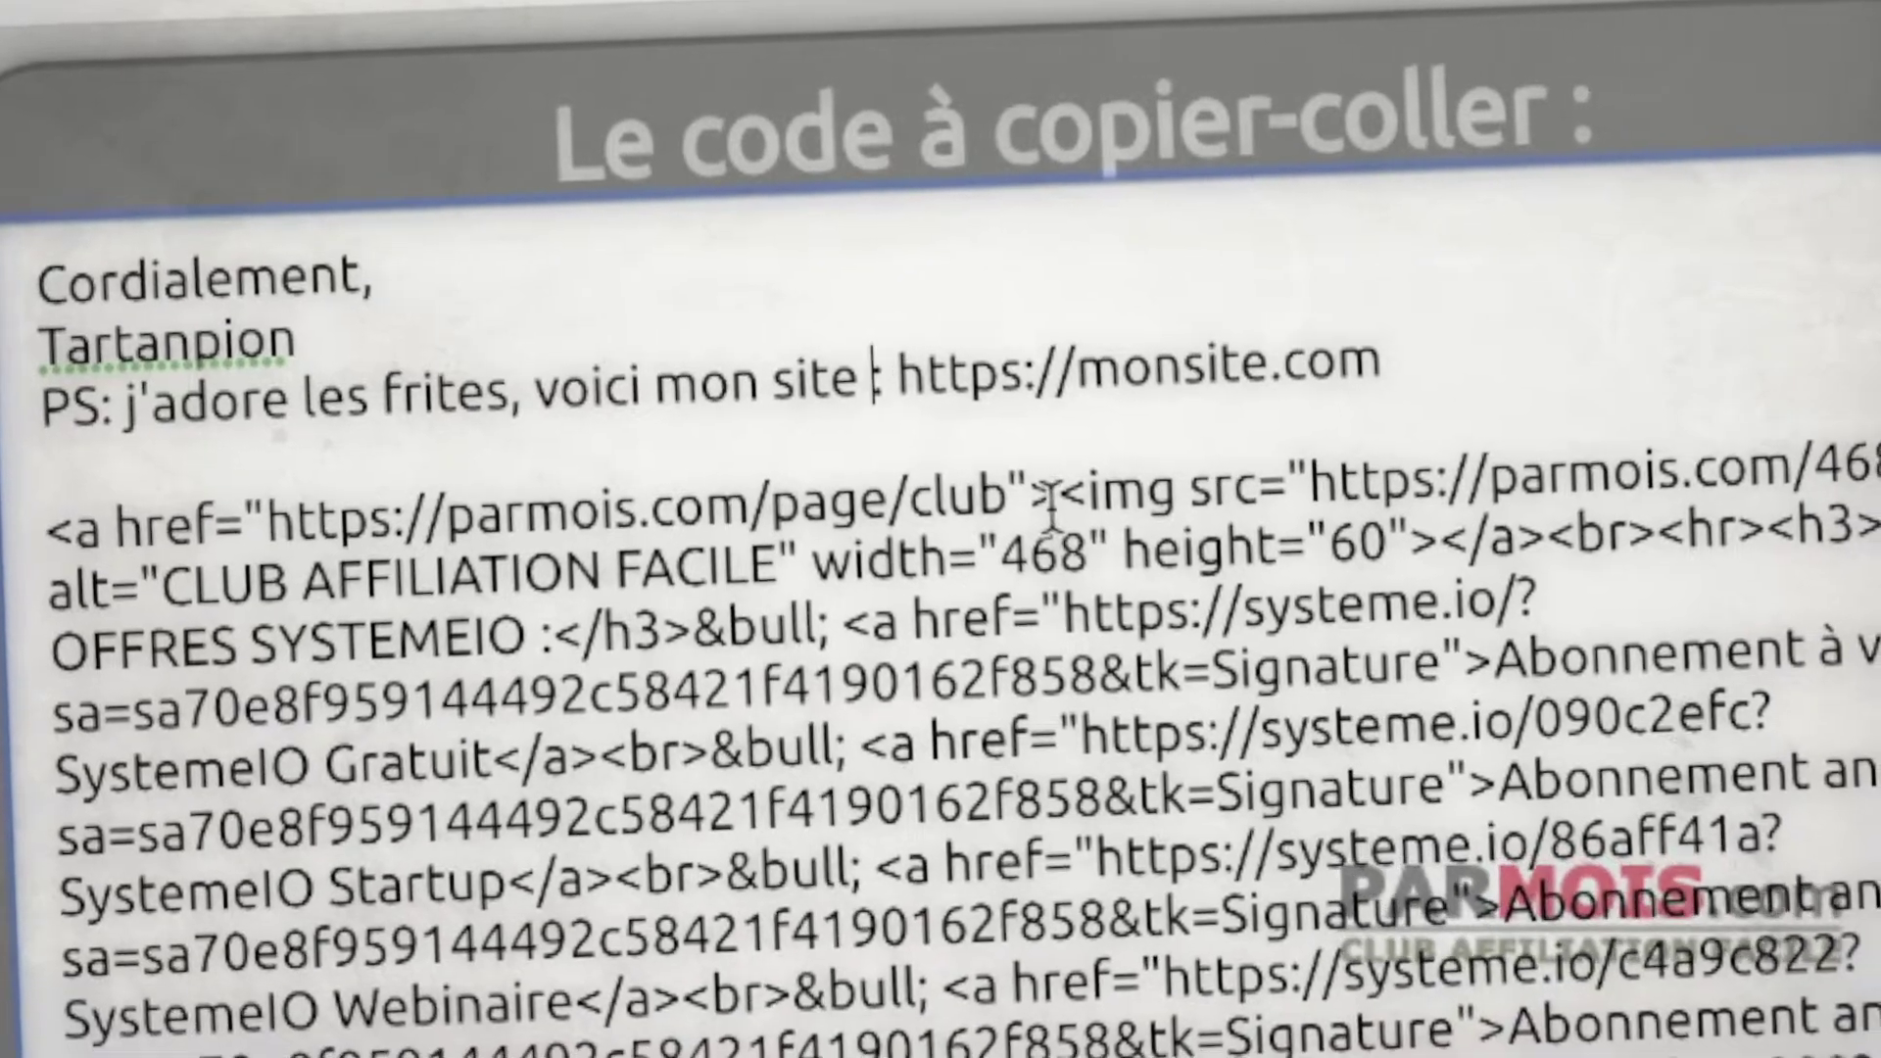
drag(1055, 501, 1409, 513)
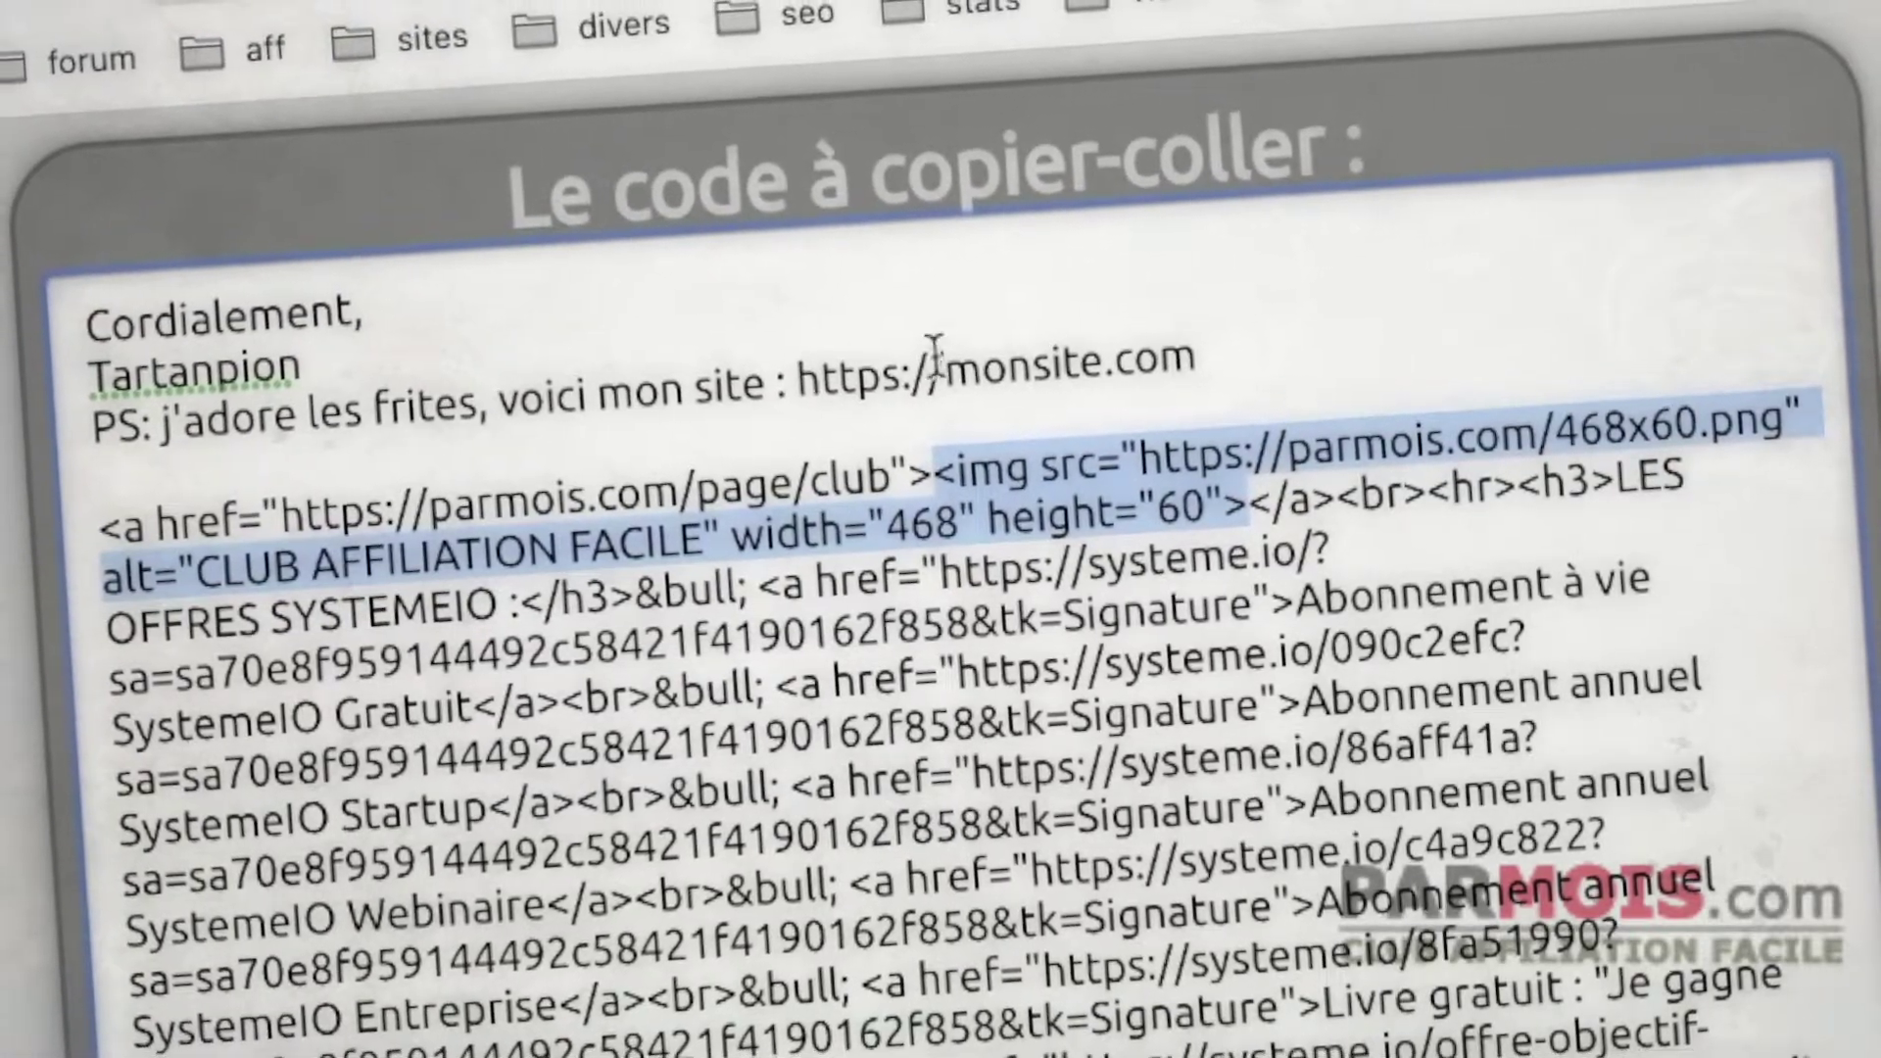
click(926, 370)
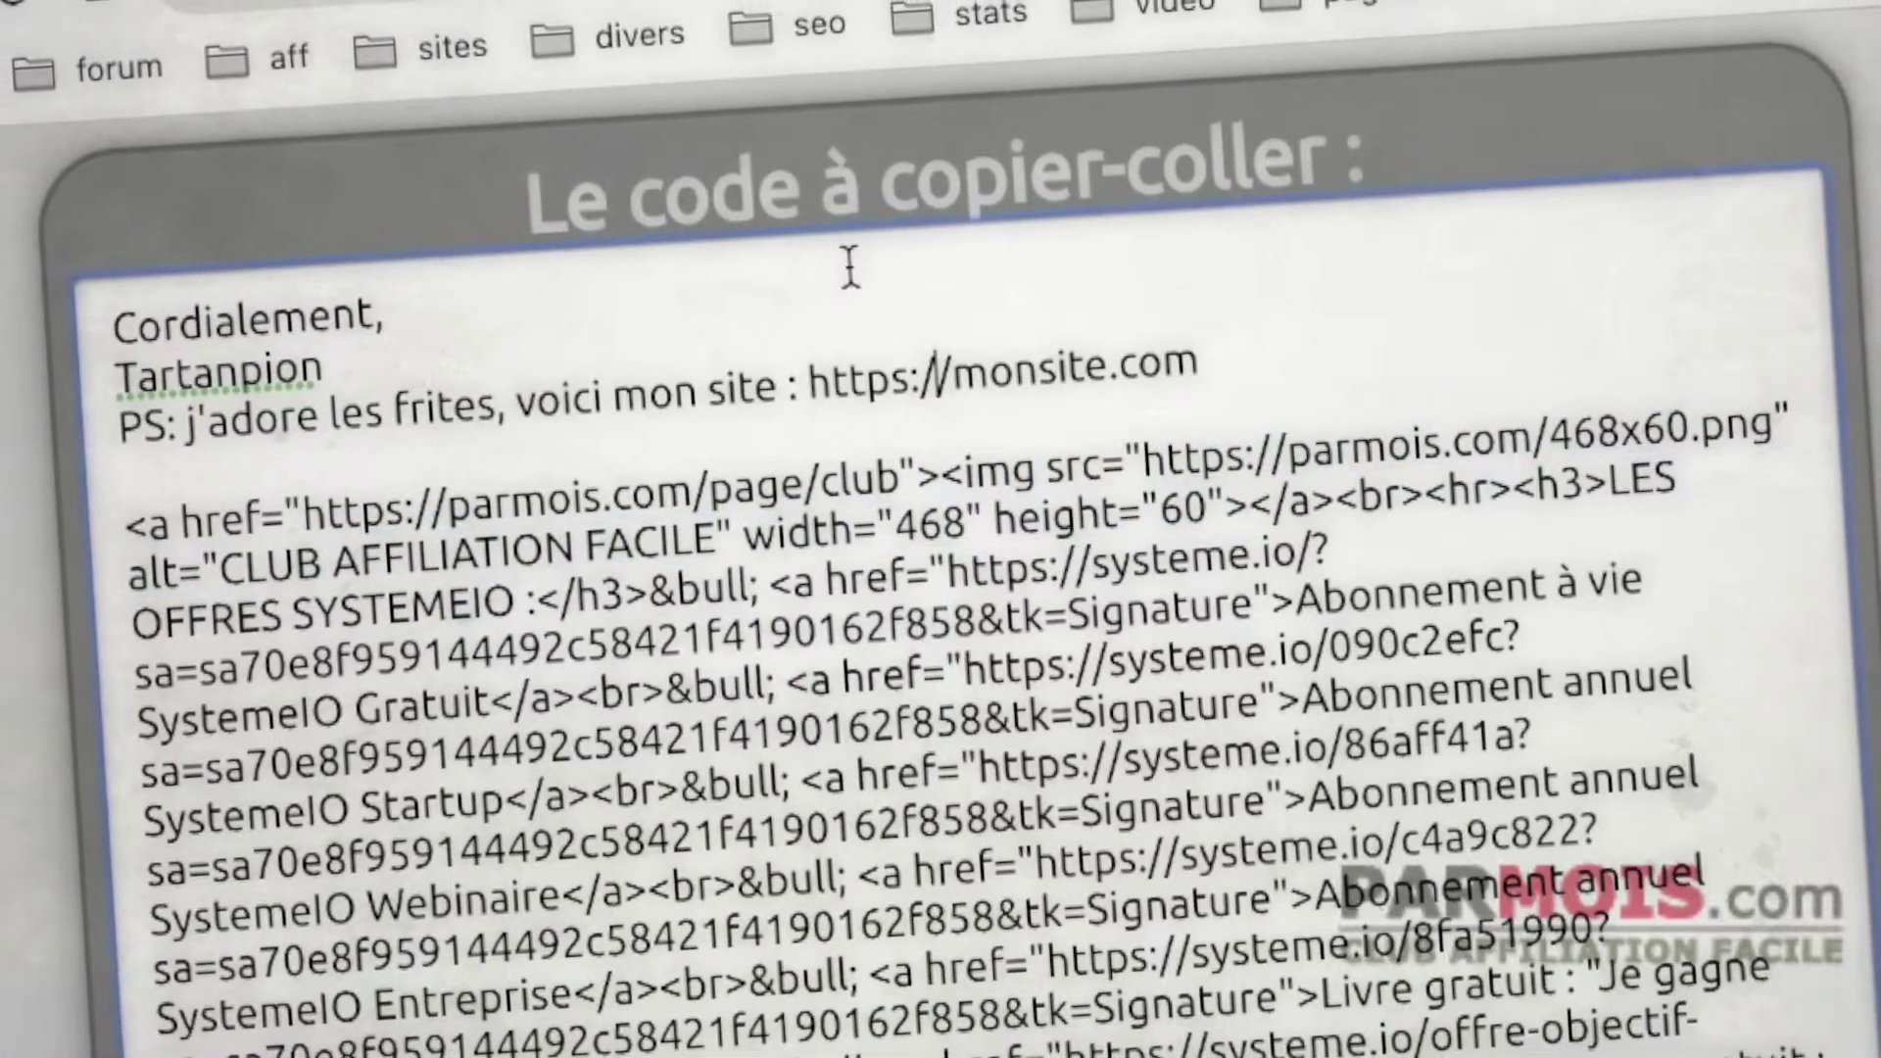
click(1229, 356)
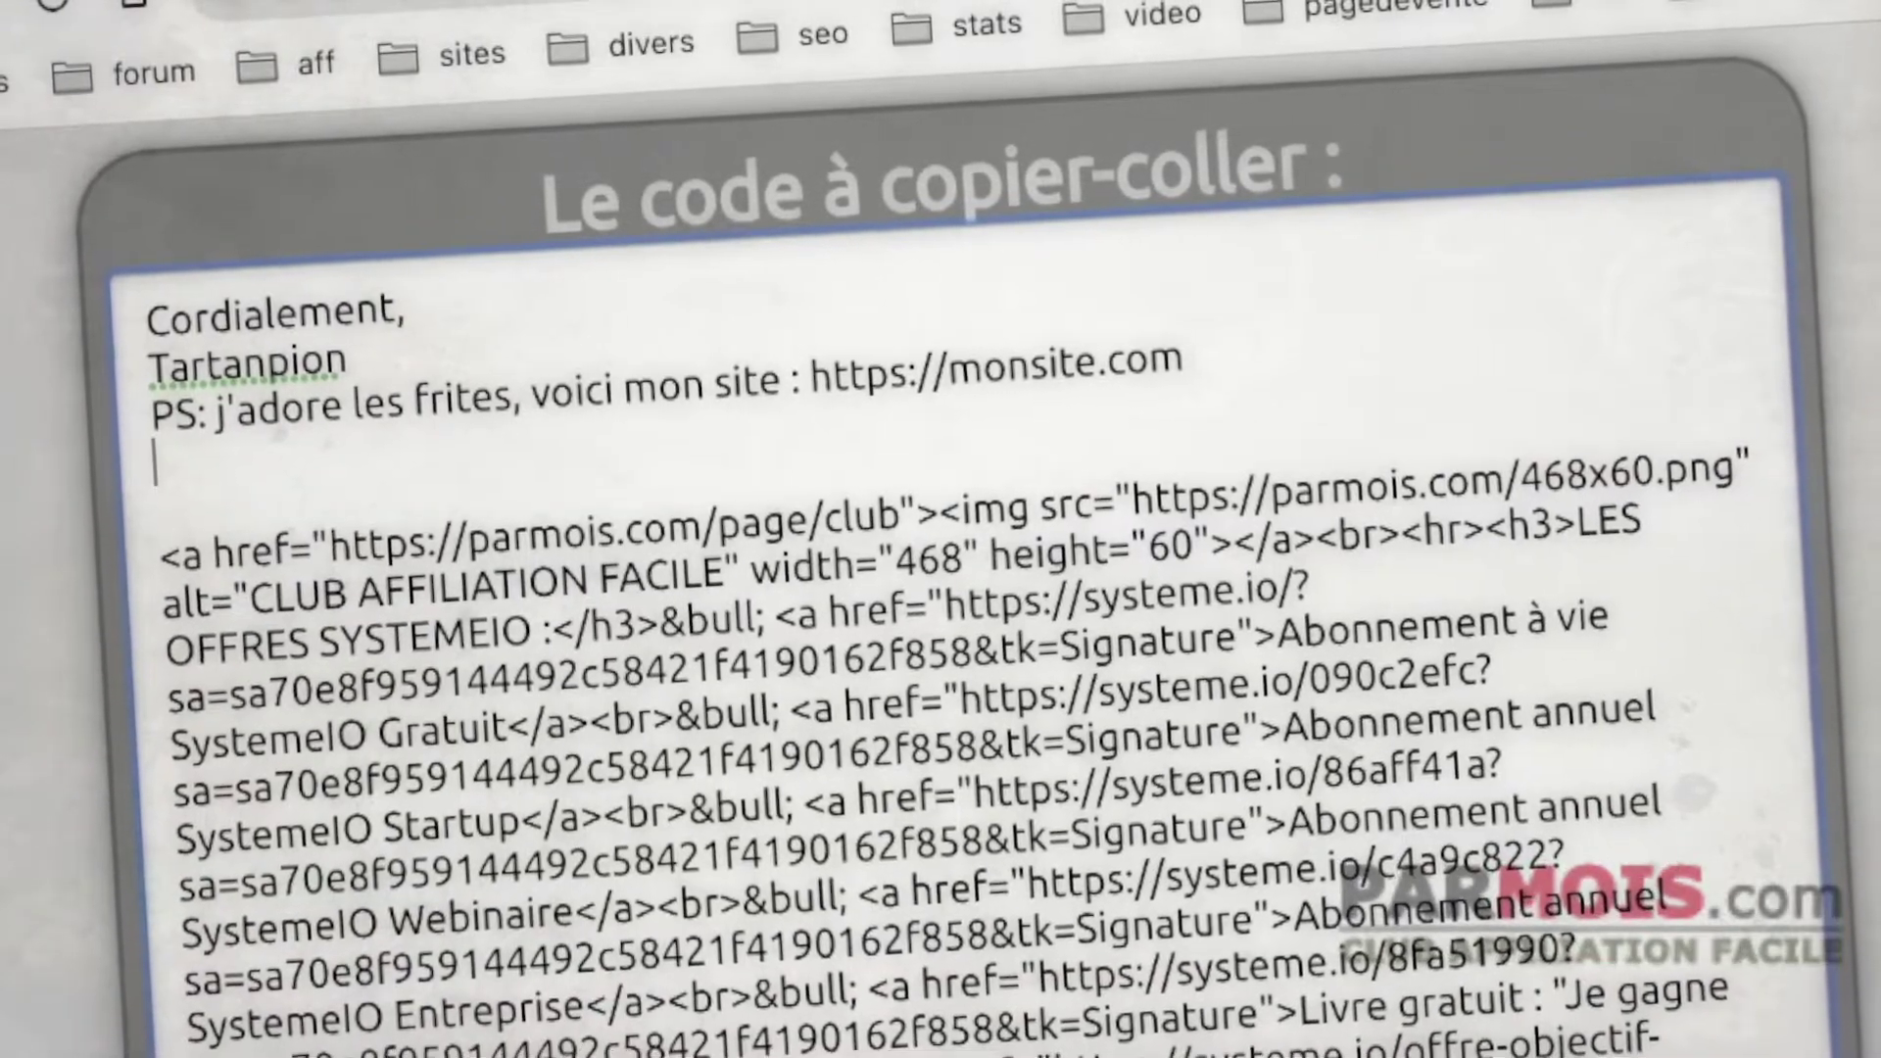
key(BackSpace)
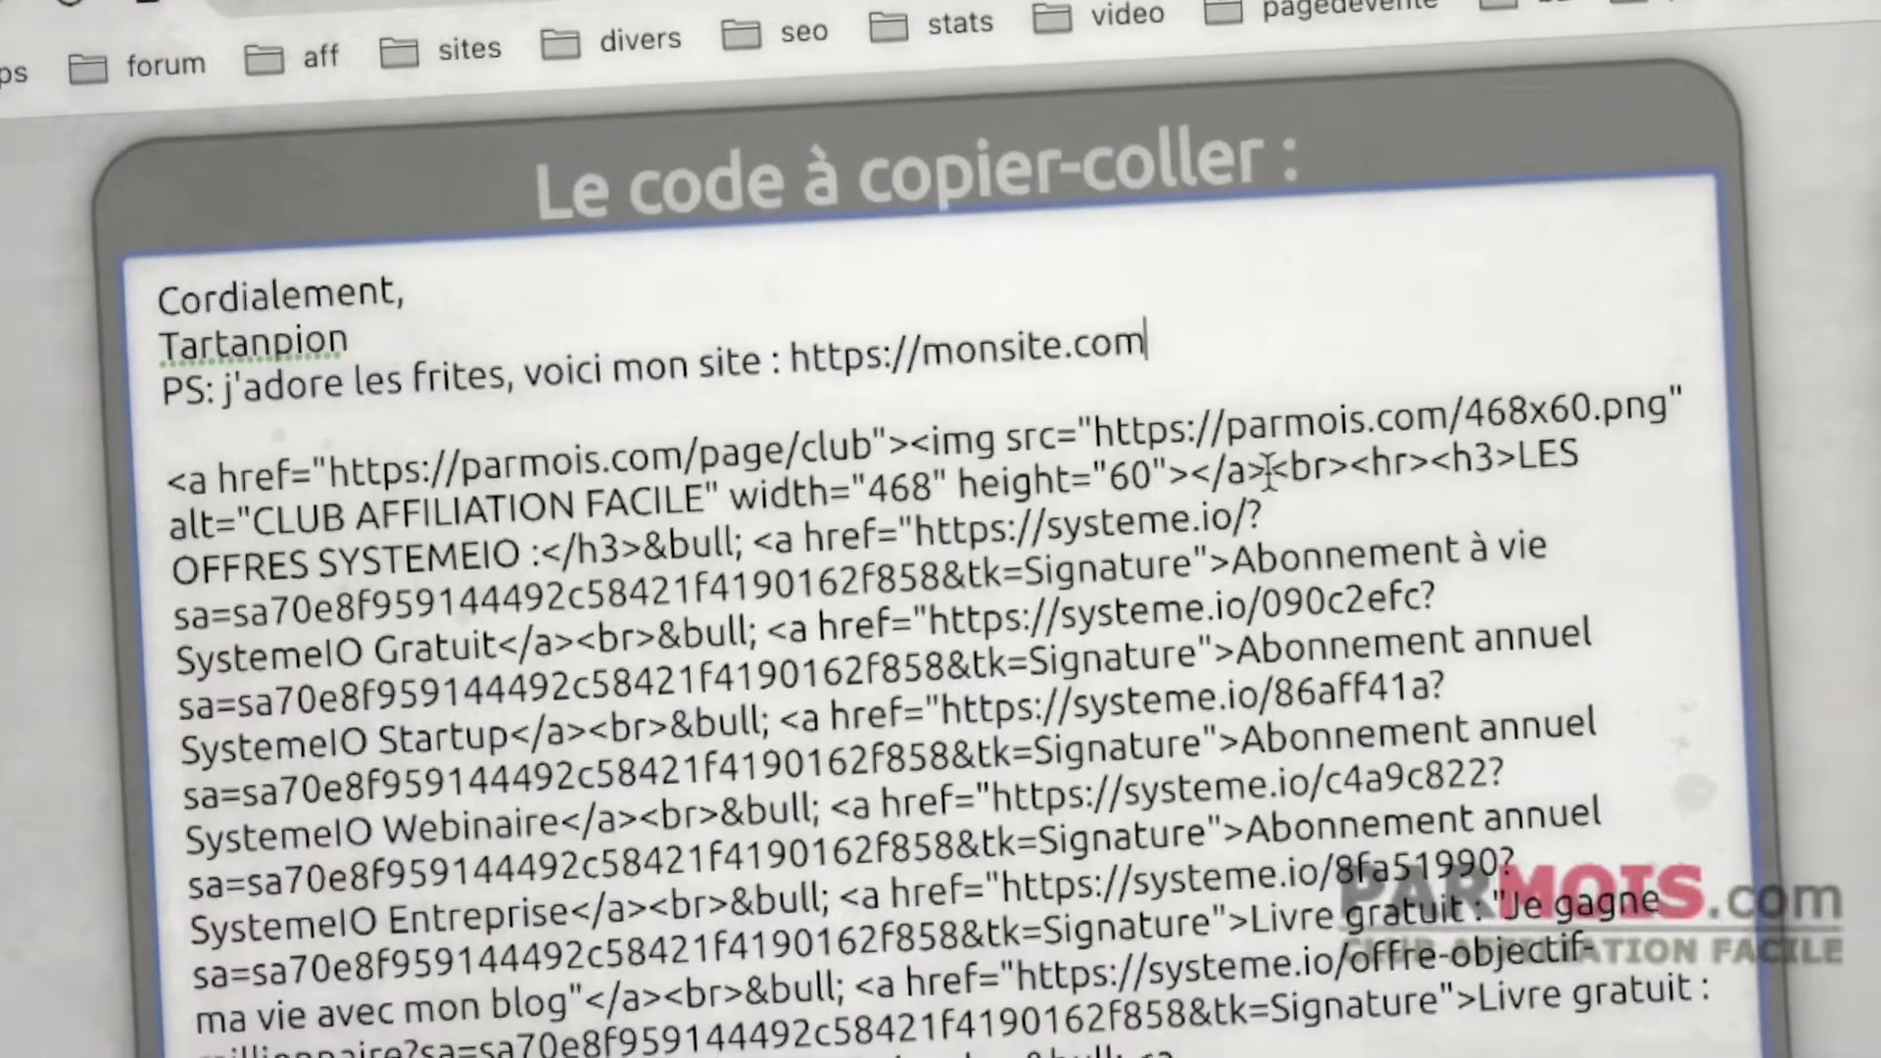
drag(1278, 462, 1362, 461)
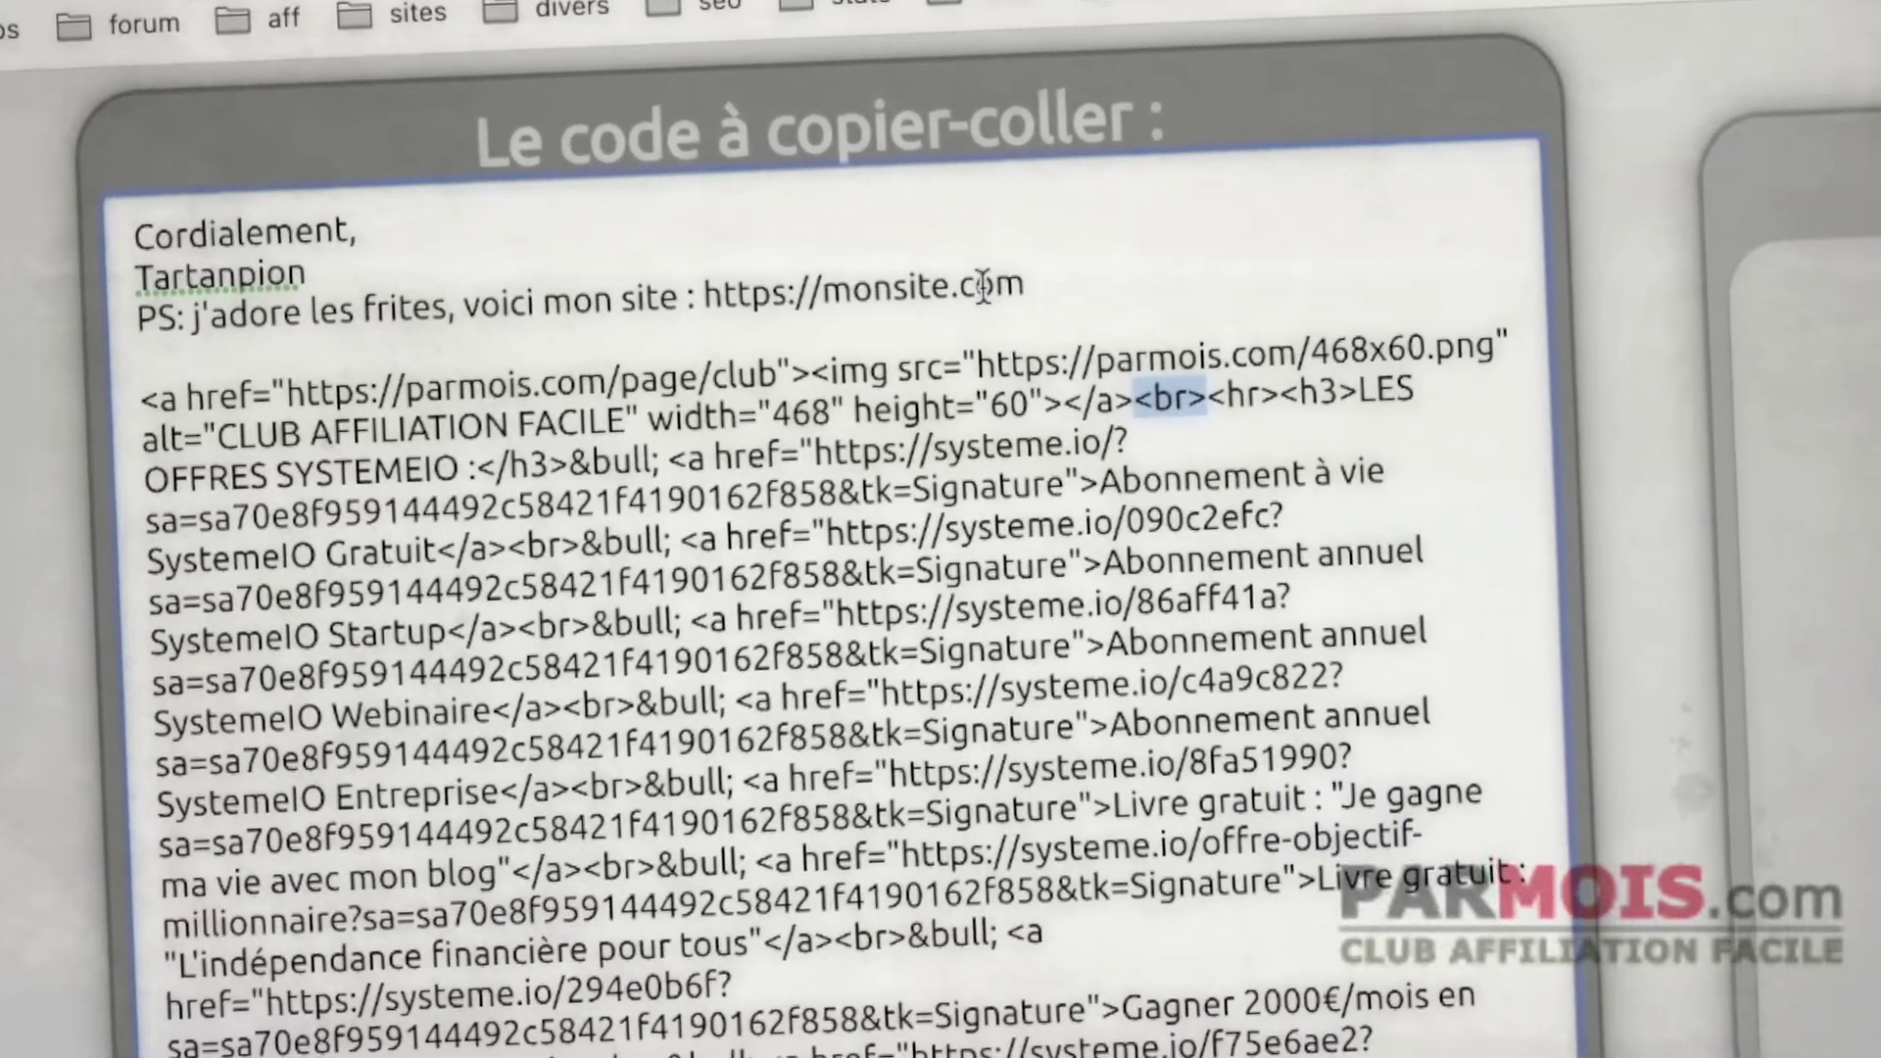
click(1039, 289)
key(Return)
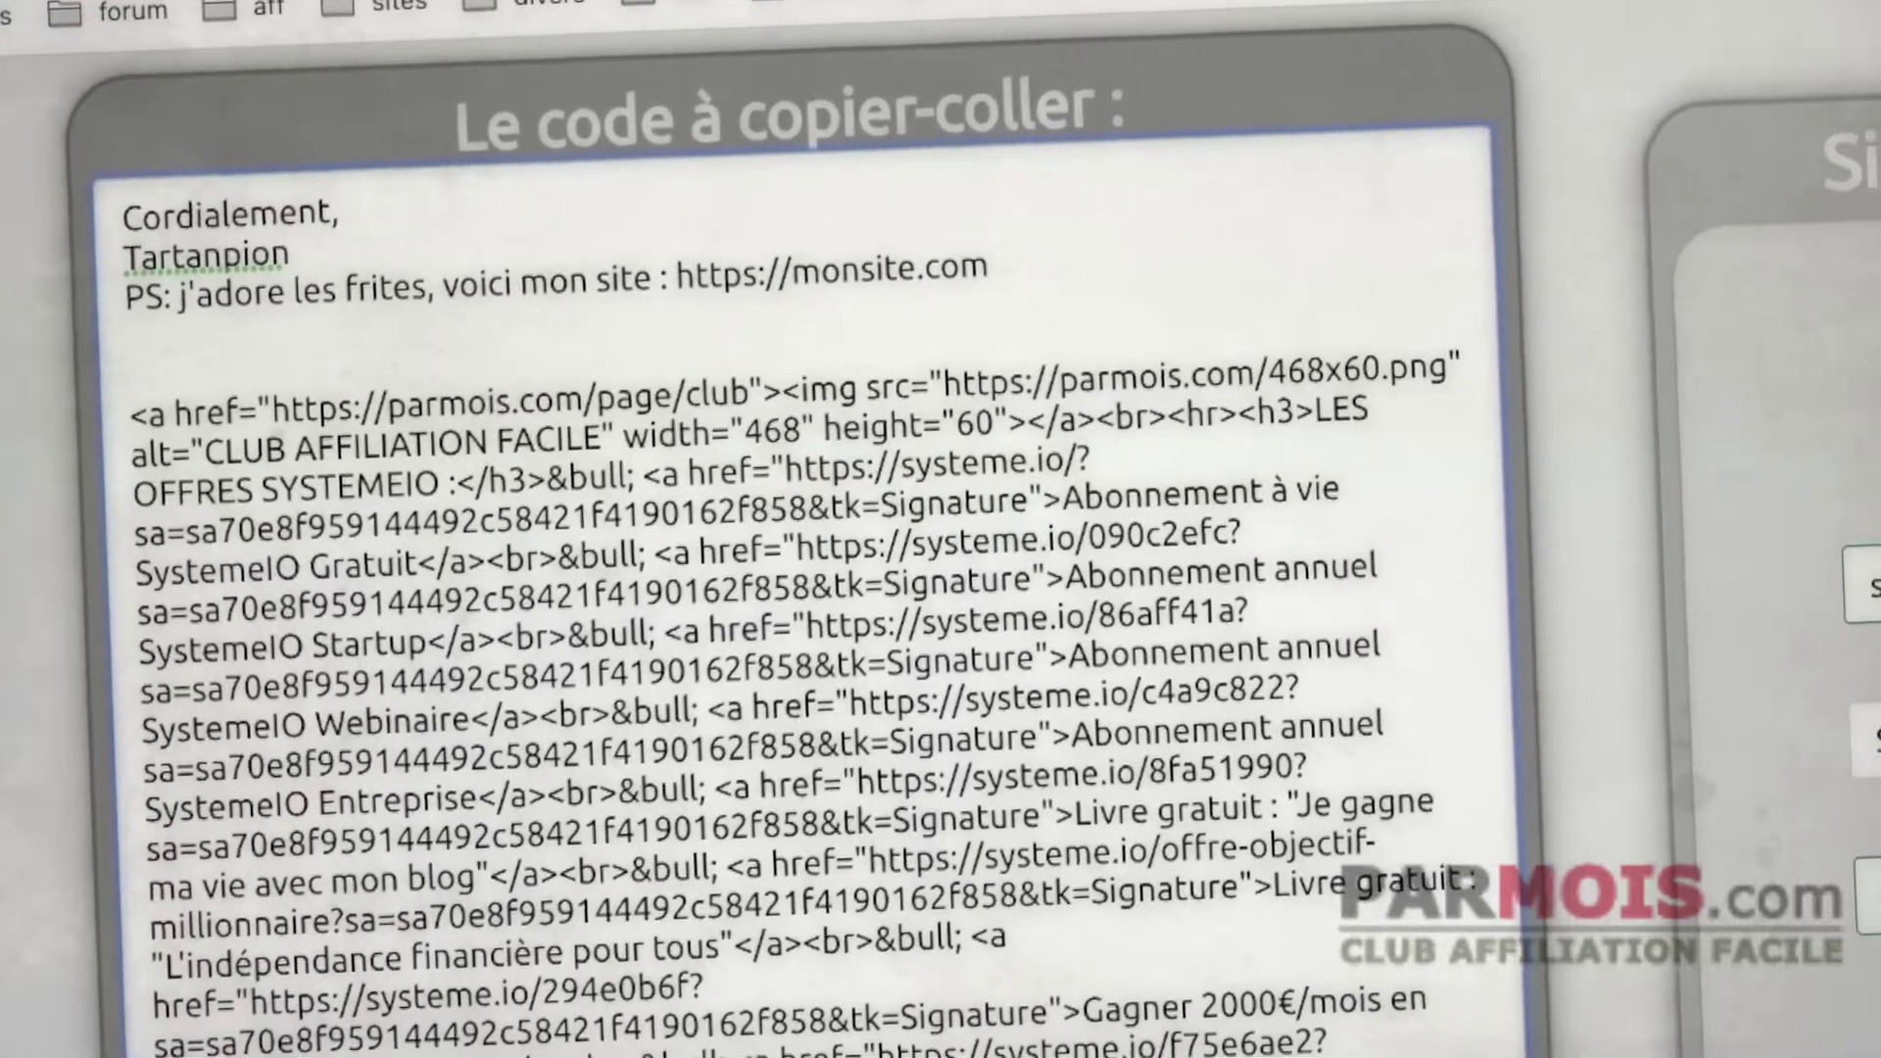
key(BackSpace)
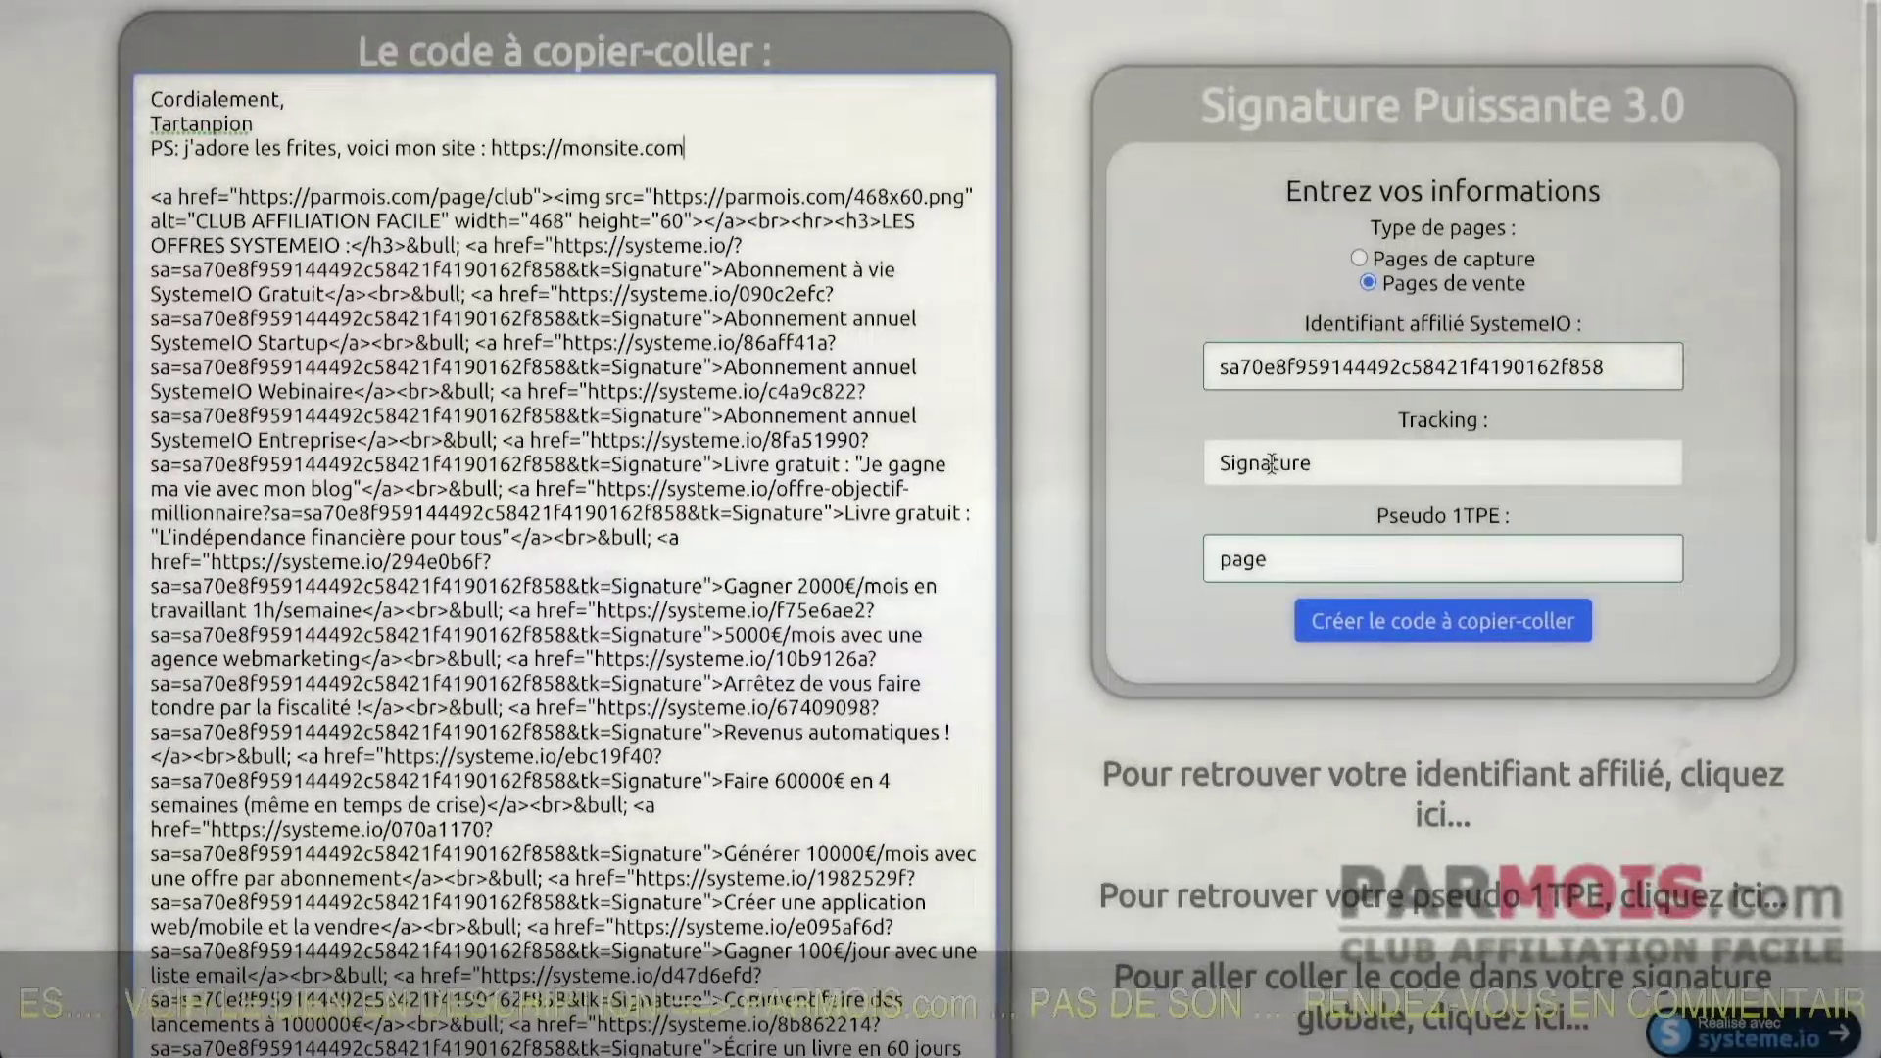
Examine the code through to its end, checking the <hr> separators before and after the list of offers
scroll(817, 447, down, 3)
scroll(817, 447, down, 6)
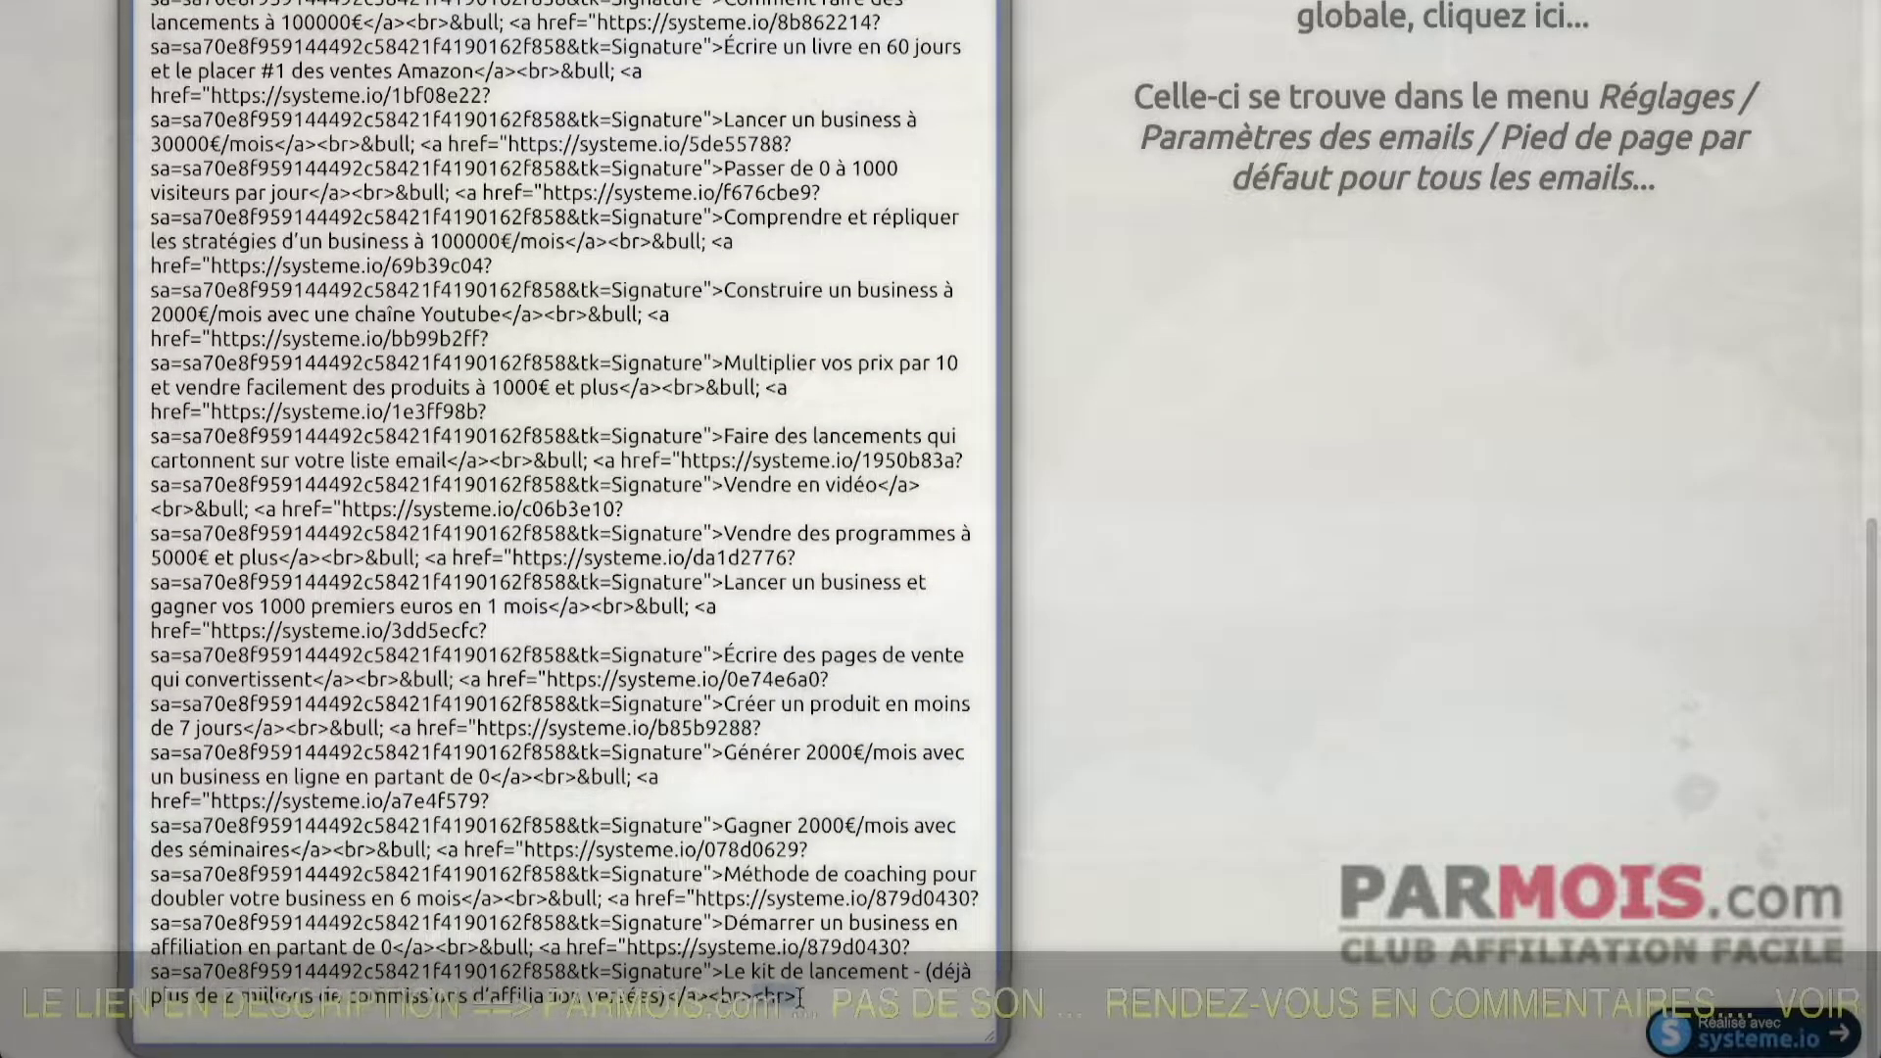
scroll(843, 912, up, 9)
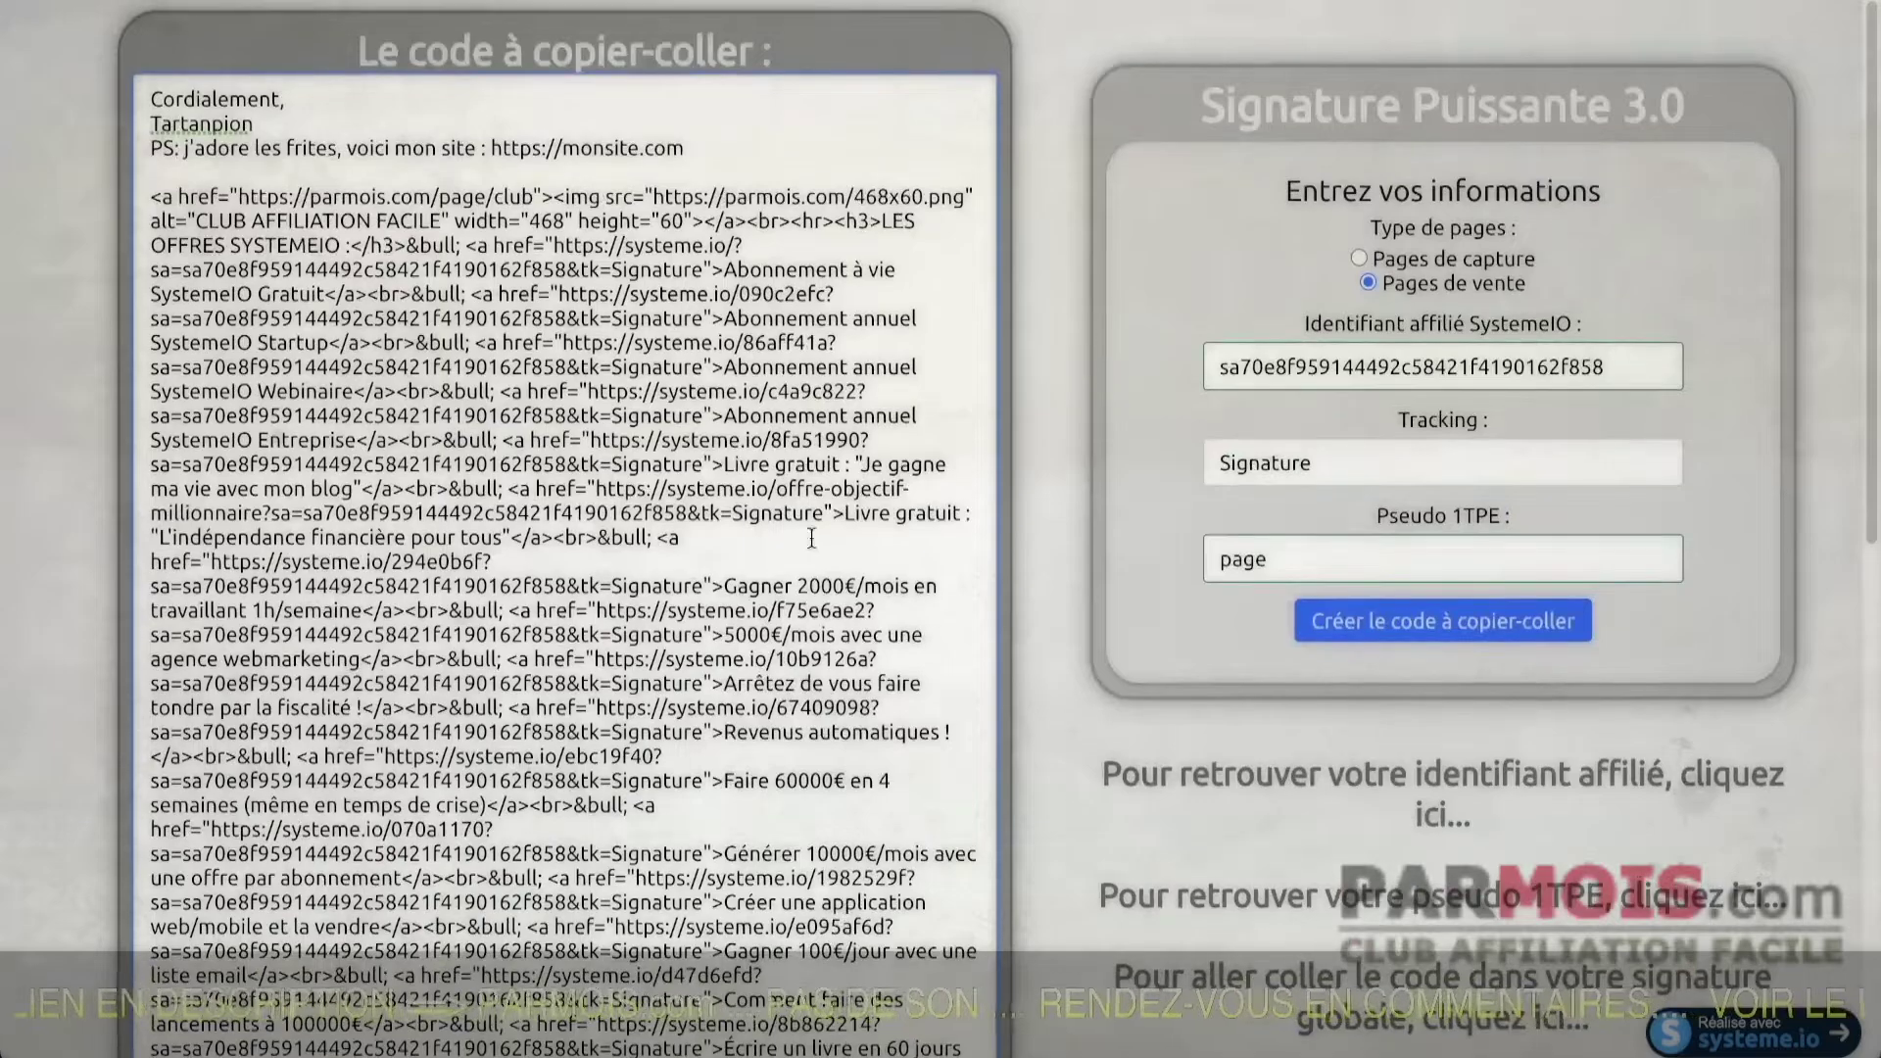
drag(793, 221, 833, 221)
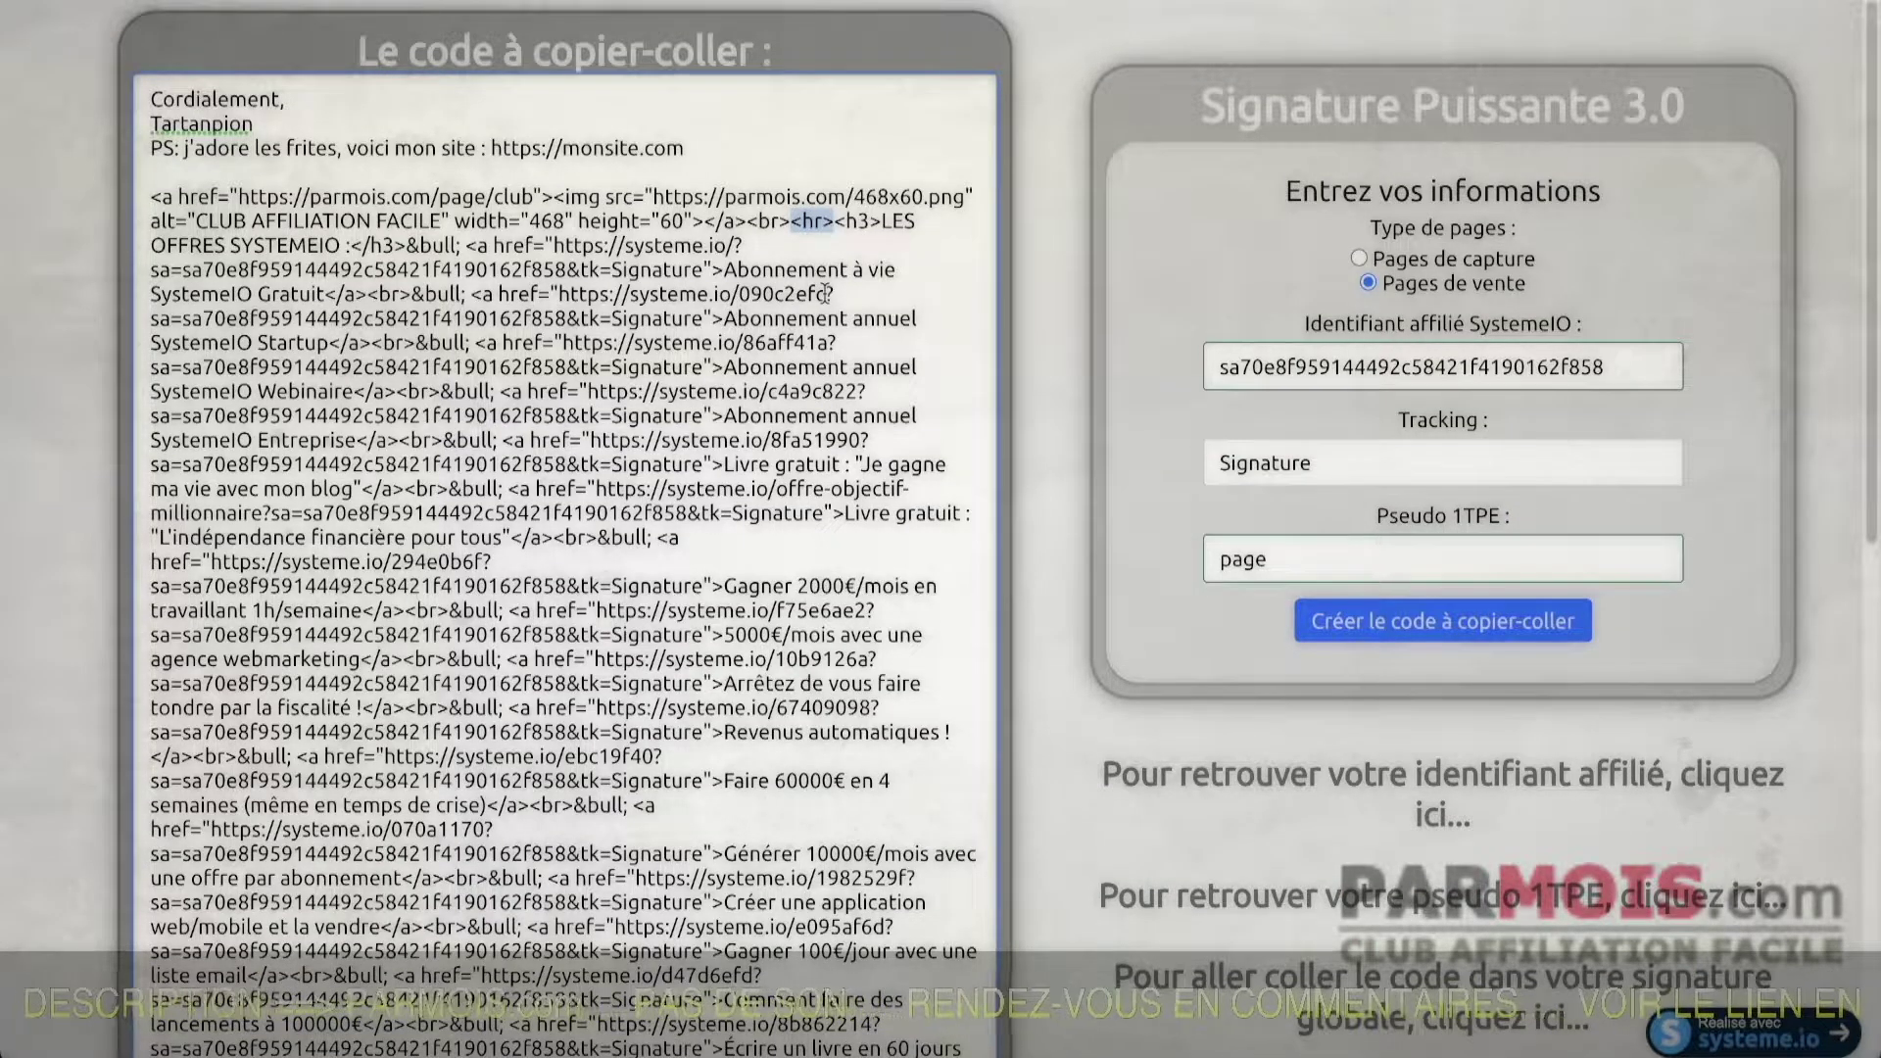
scroll(656, 411, down, 4)
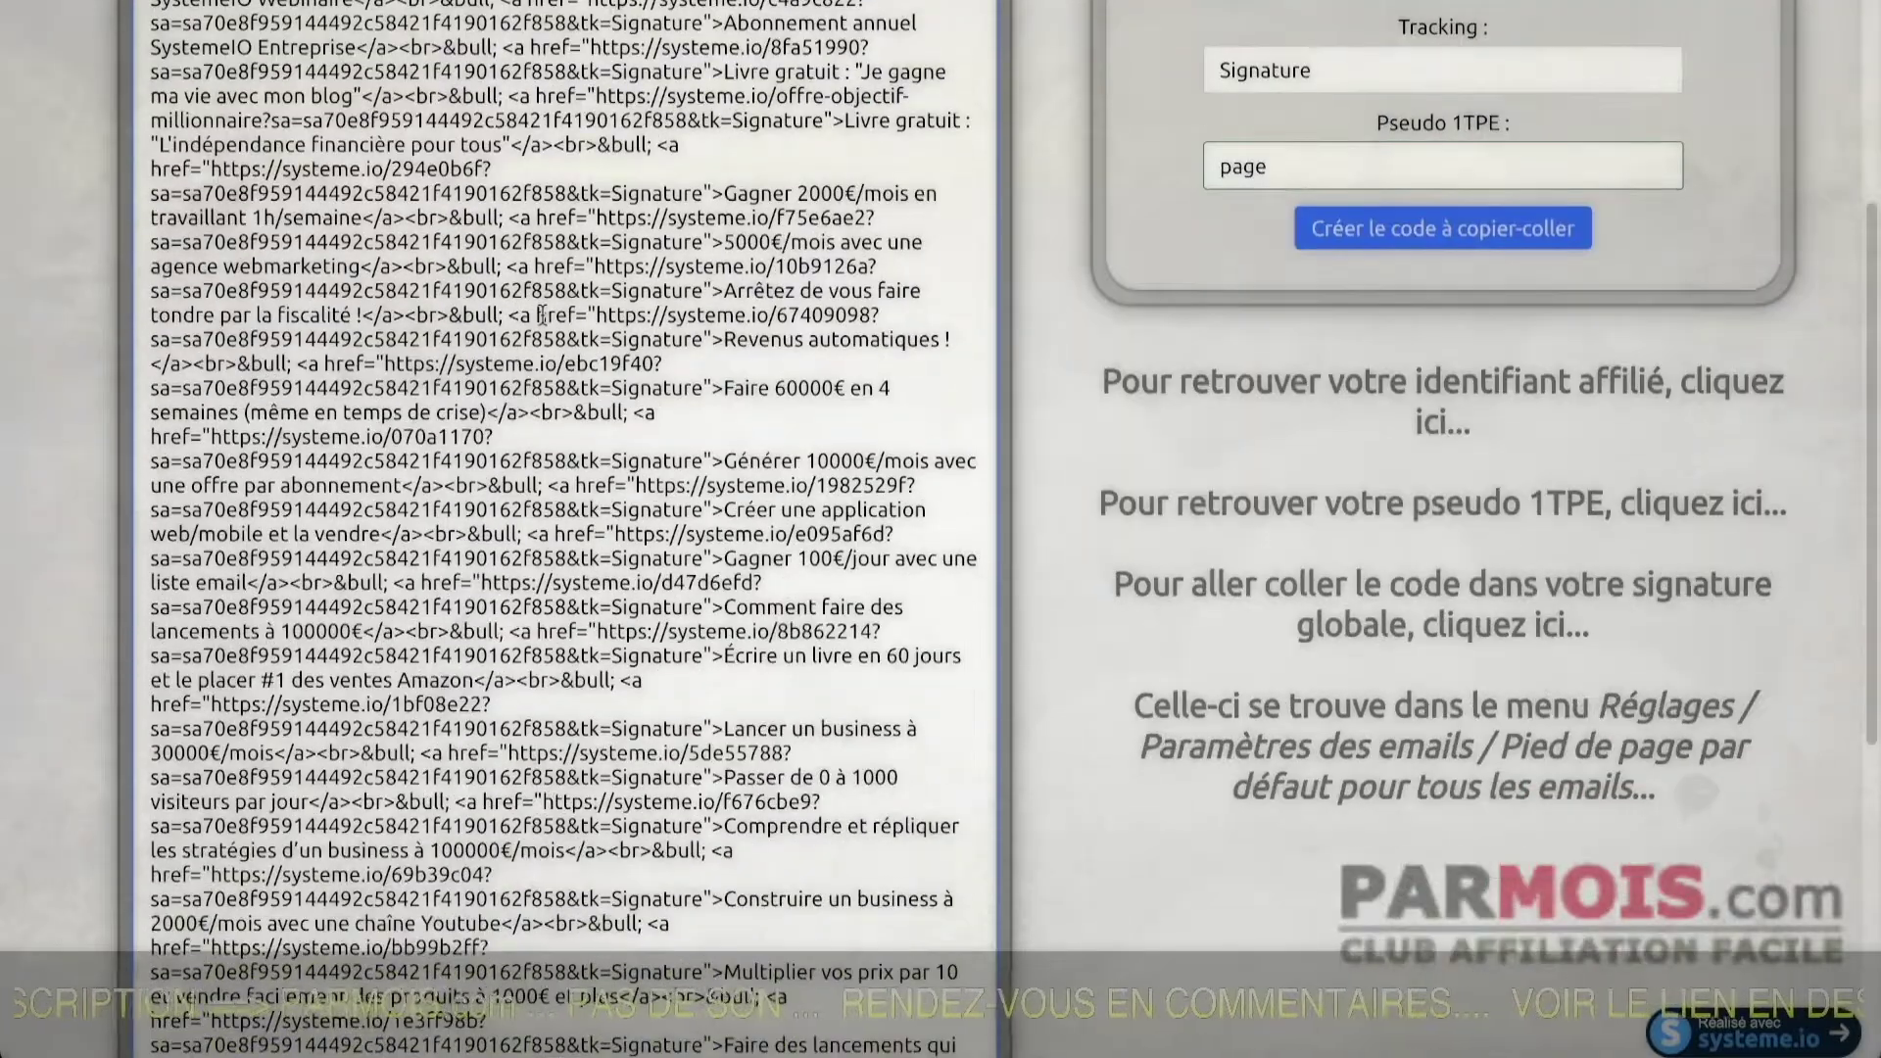
scroll(582, 304, down, 6)
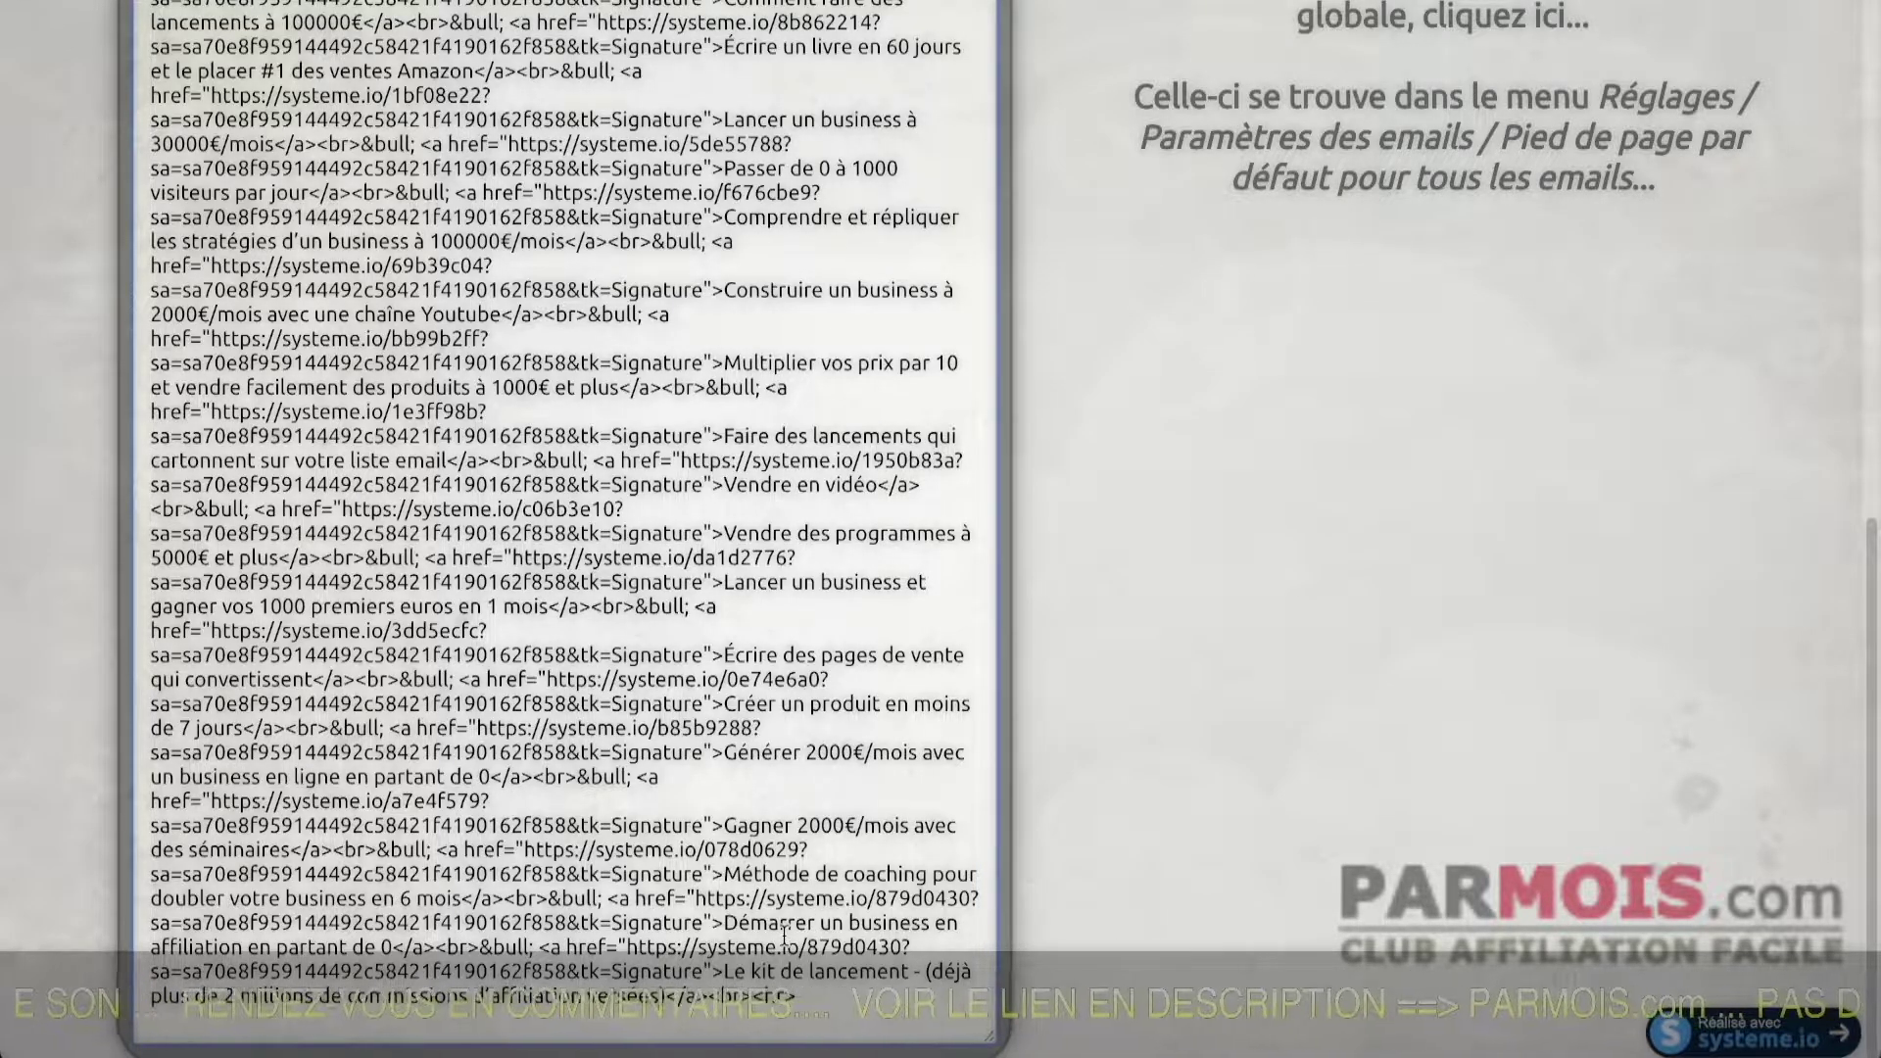
scroll(831, 725, up, 5)
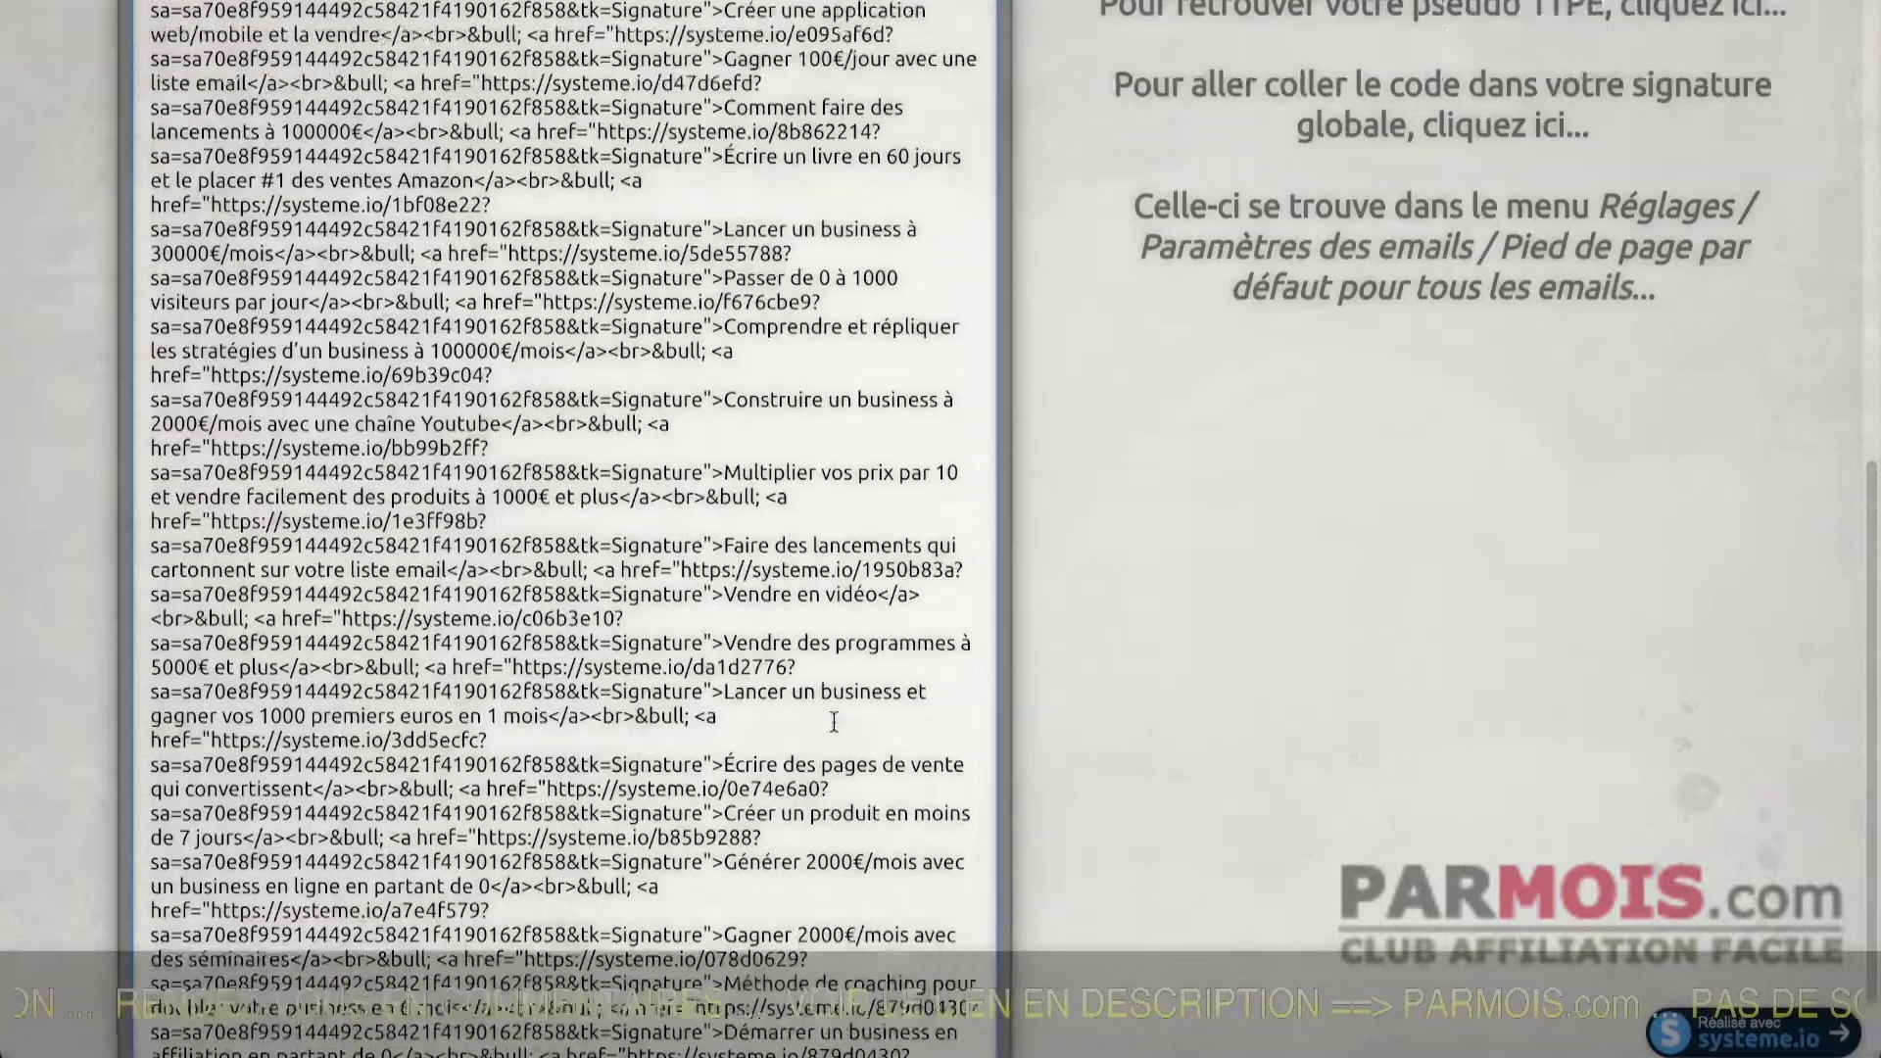
Review the personalised code from the closing to the last offer, and the instructions on where to paste it in the global signature
scroll(832, 722, up, 3)
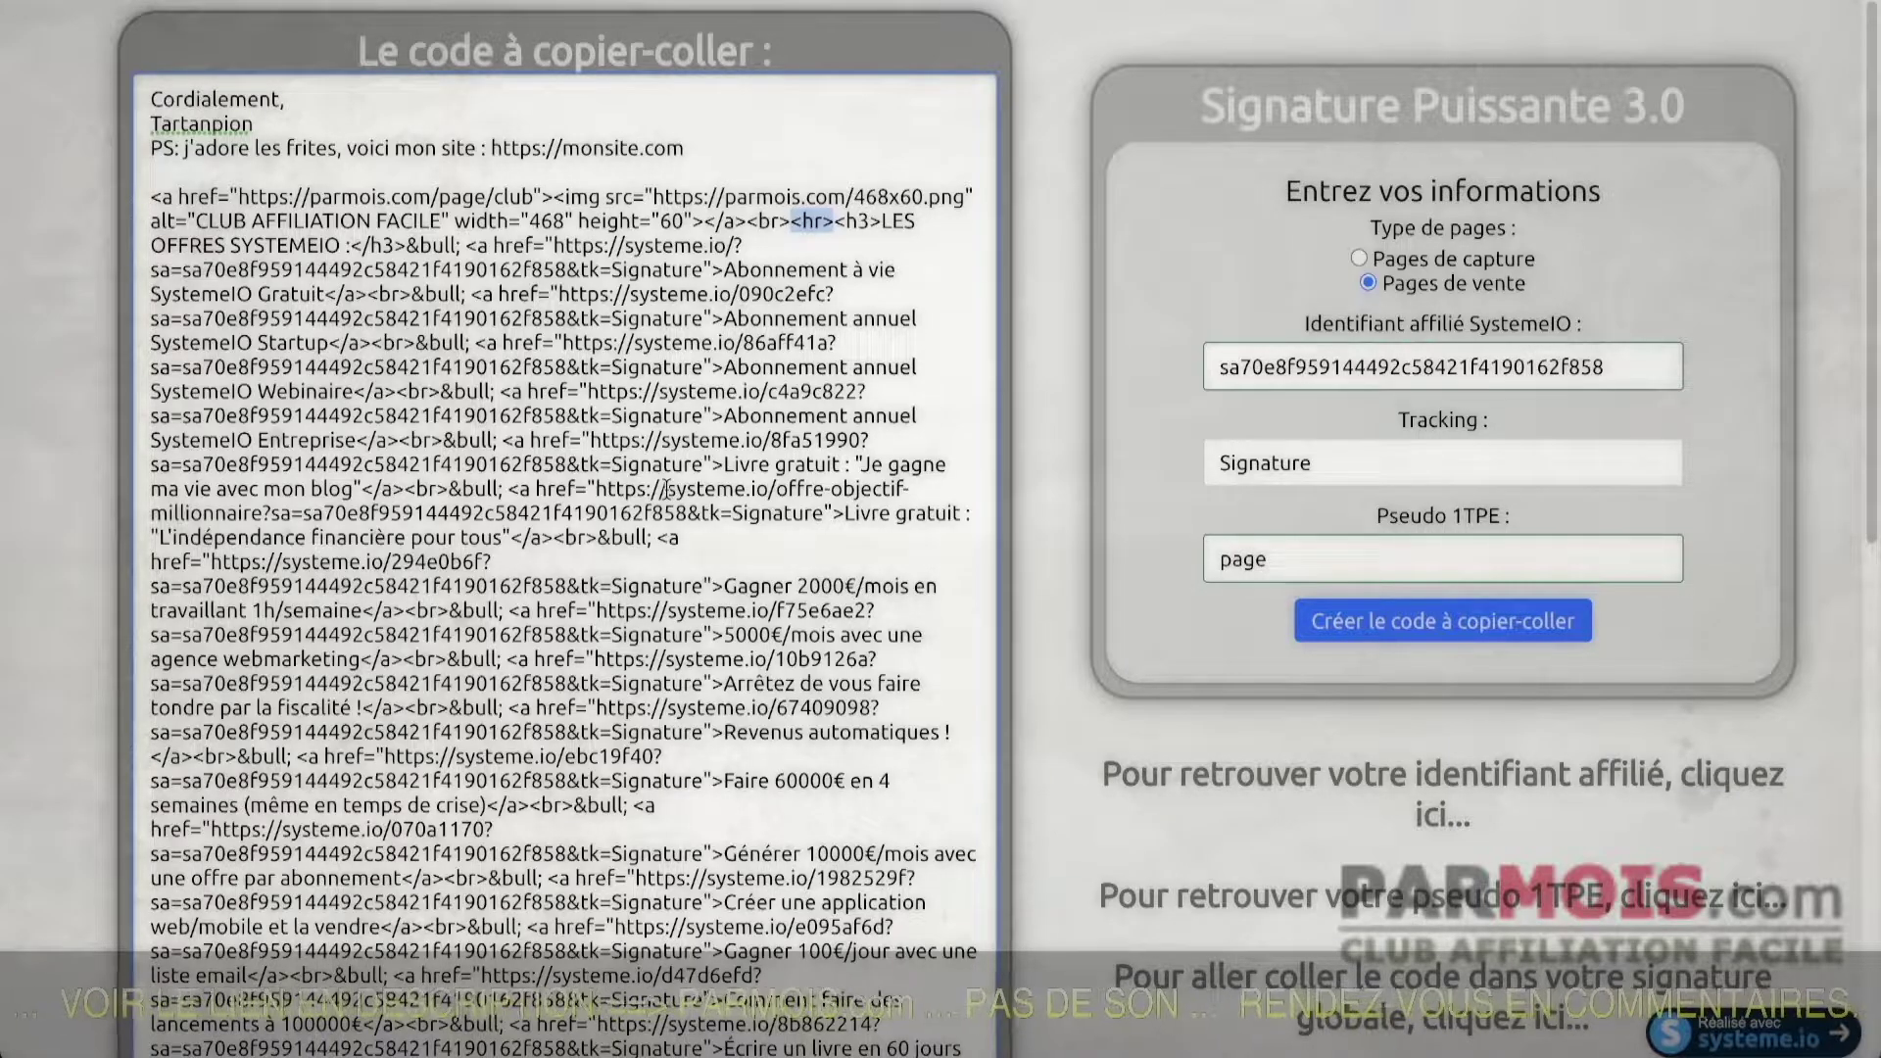
click(1016, 333)
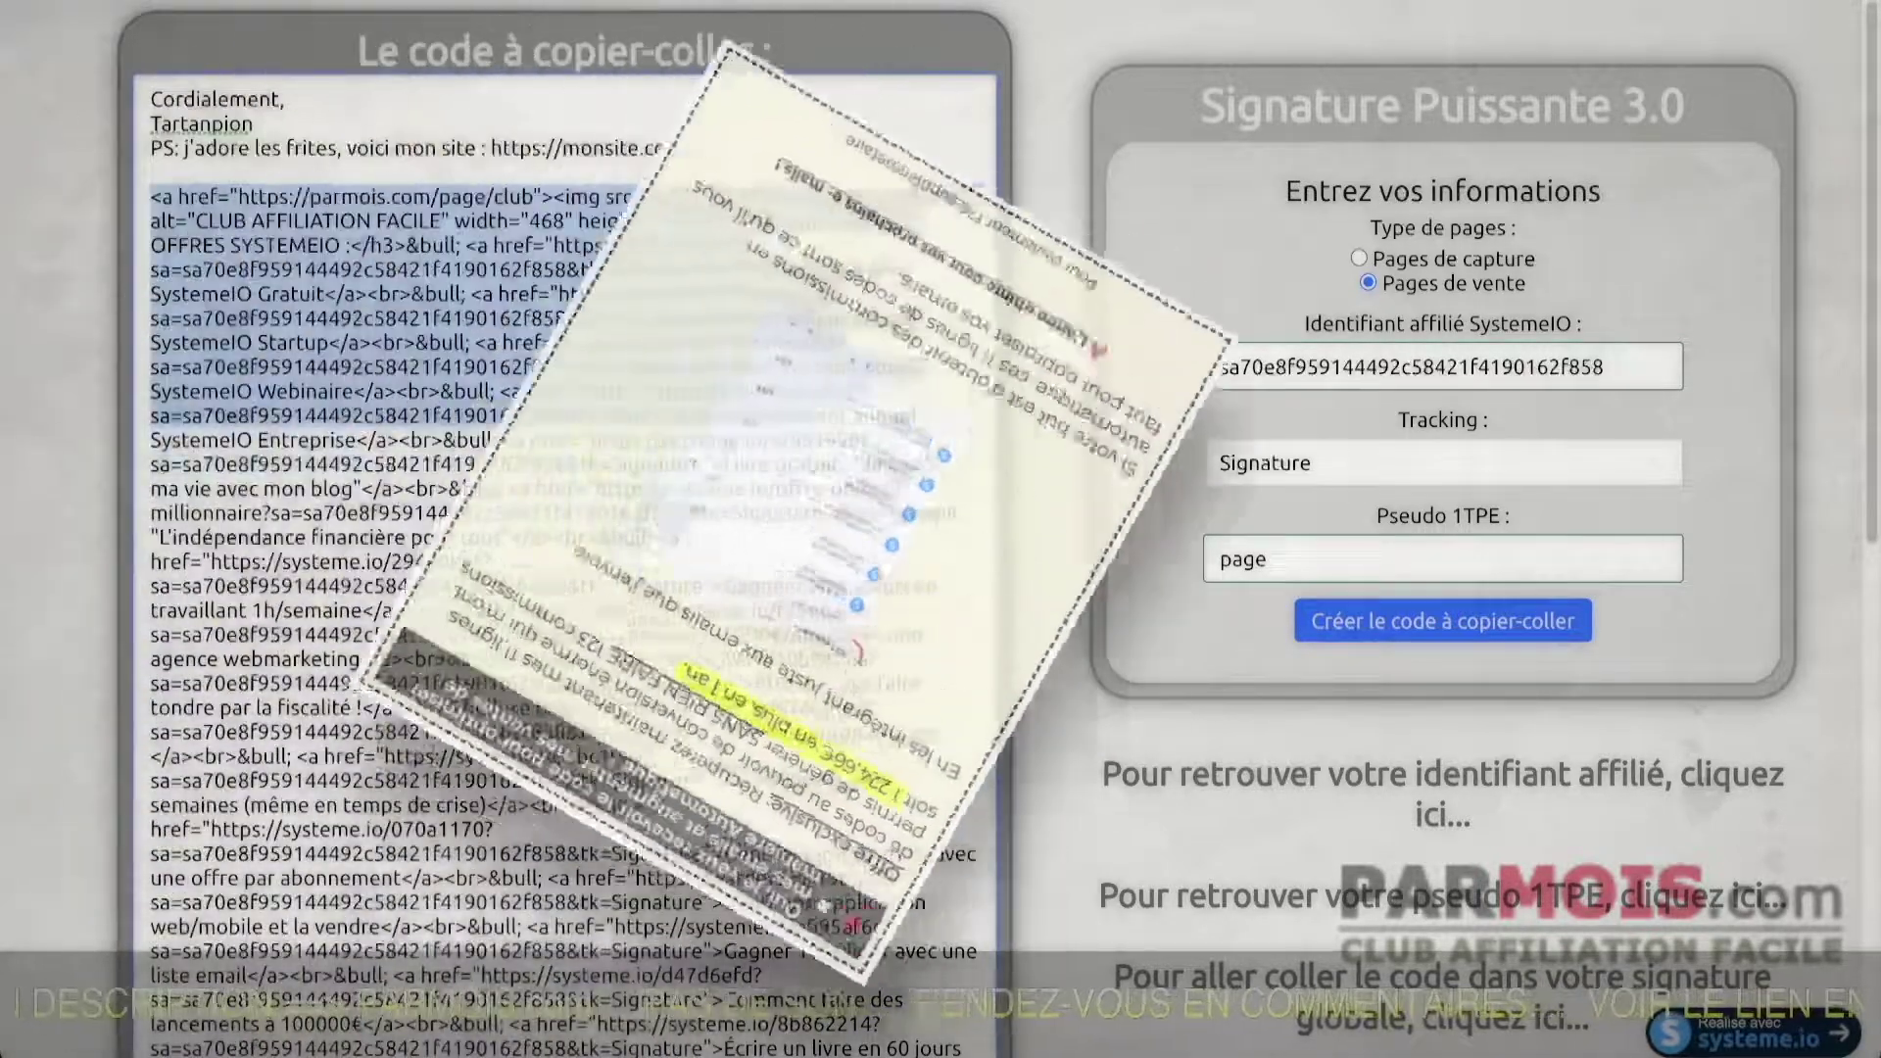
scroll(645, 316, down, 2)
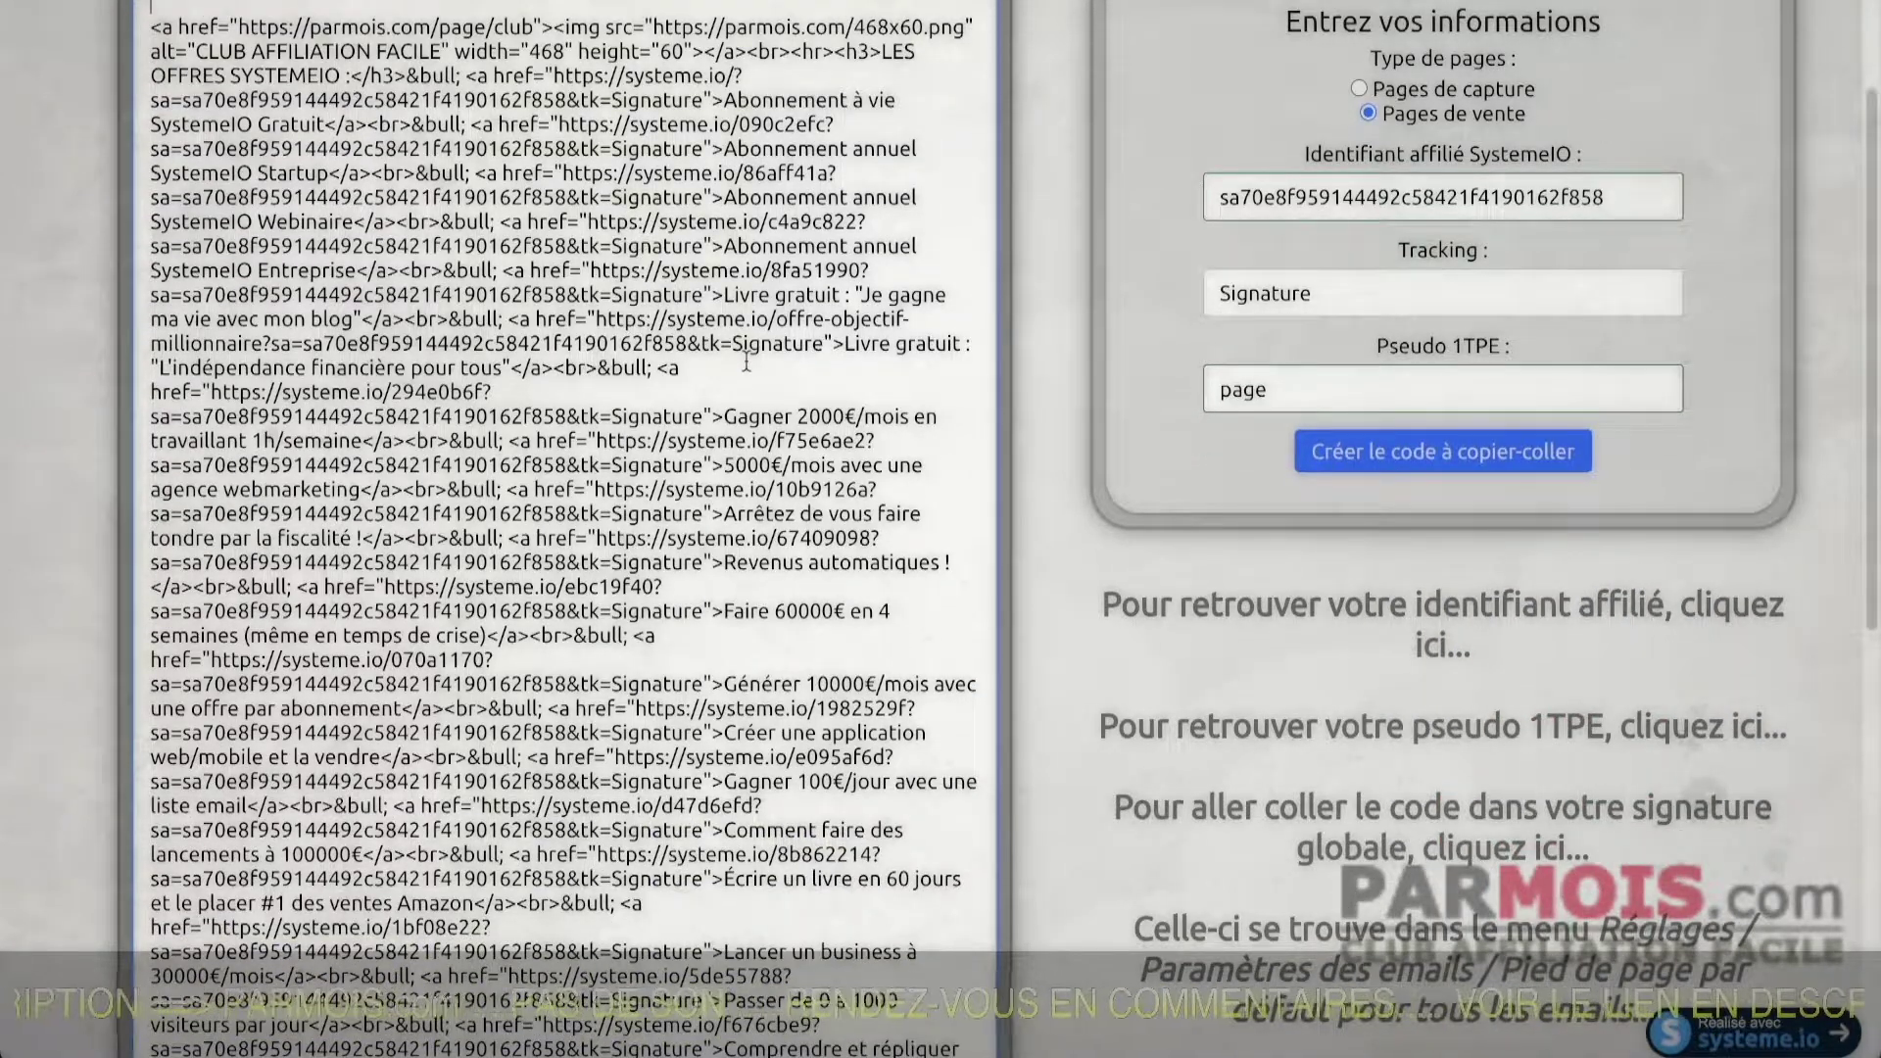
scroll(747, 362, up, 2)
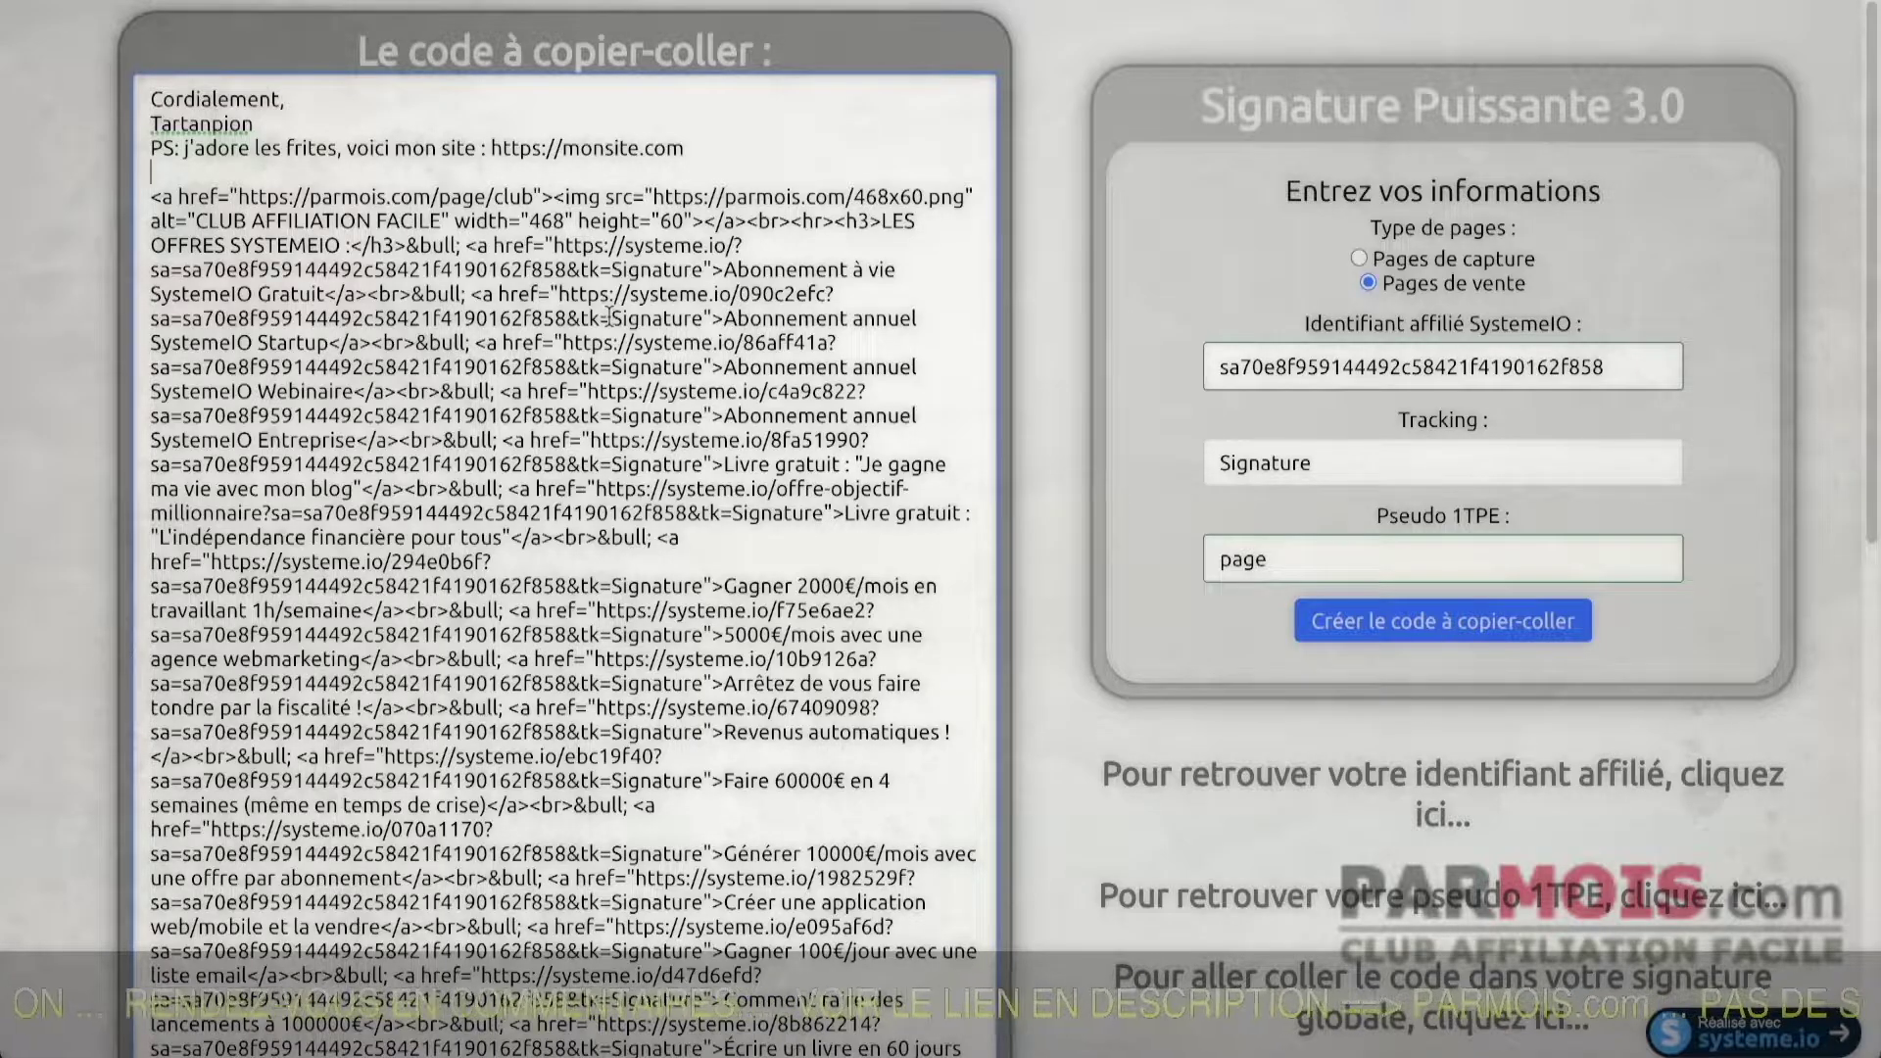
scroll(654, 510, down, 5)
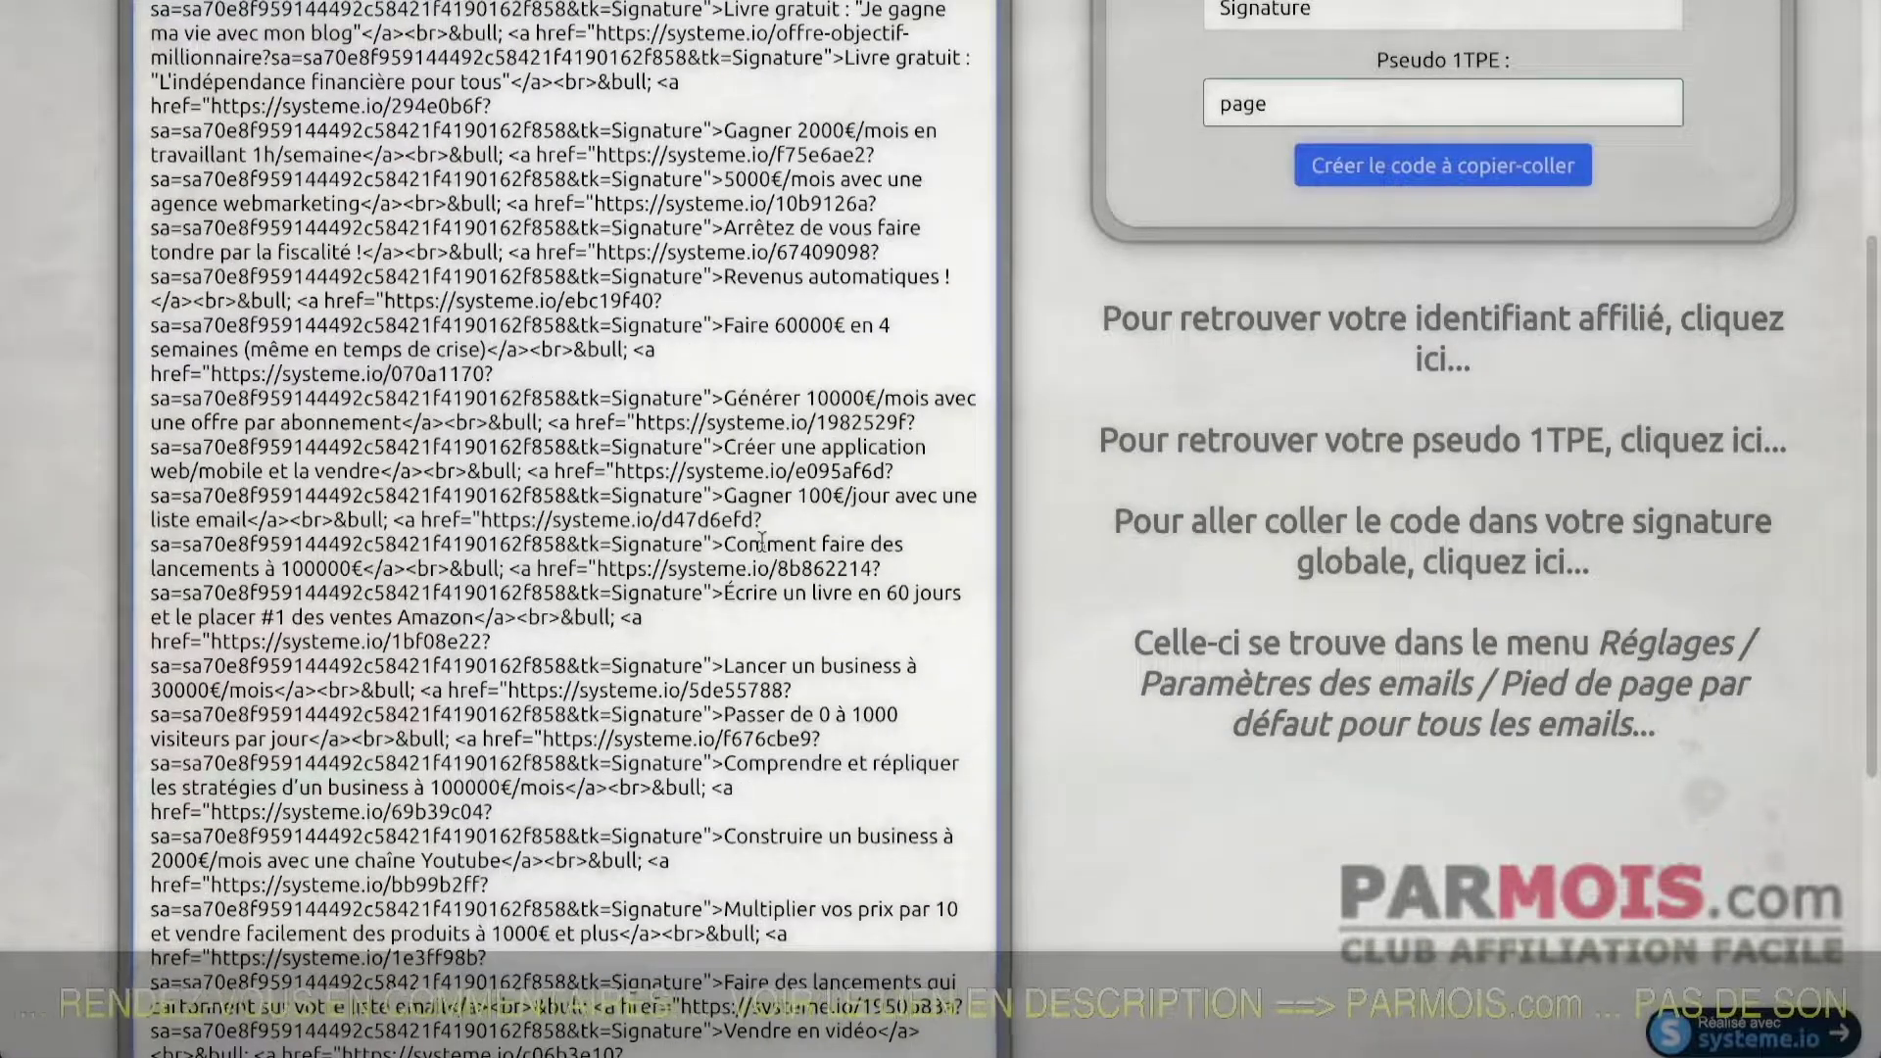
scroll(762, 542, down, 6)
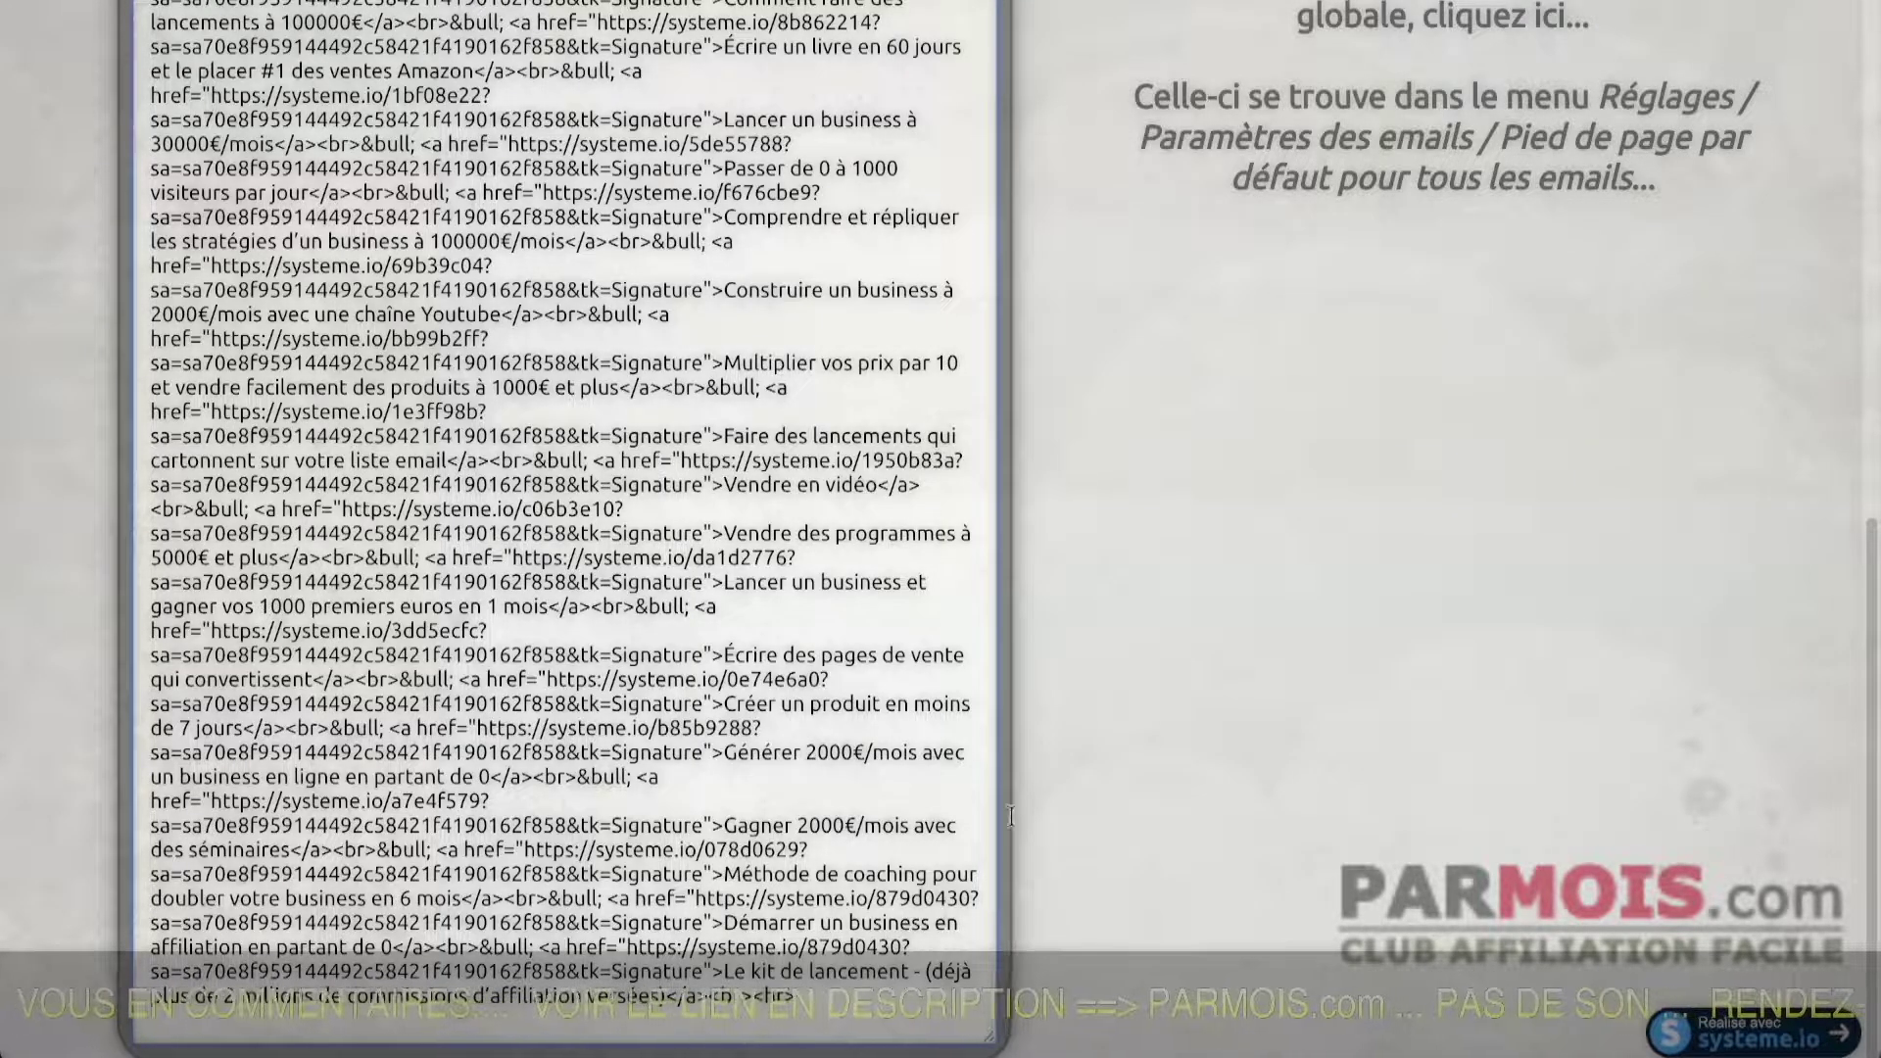
scroll(1130, 694, up, 9)
scroll(1112, 672, up, 2)
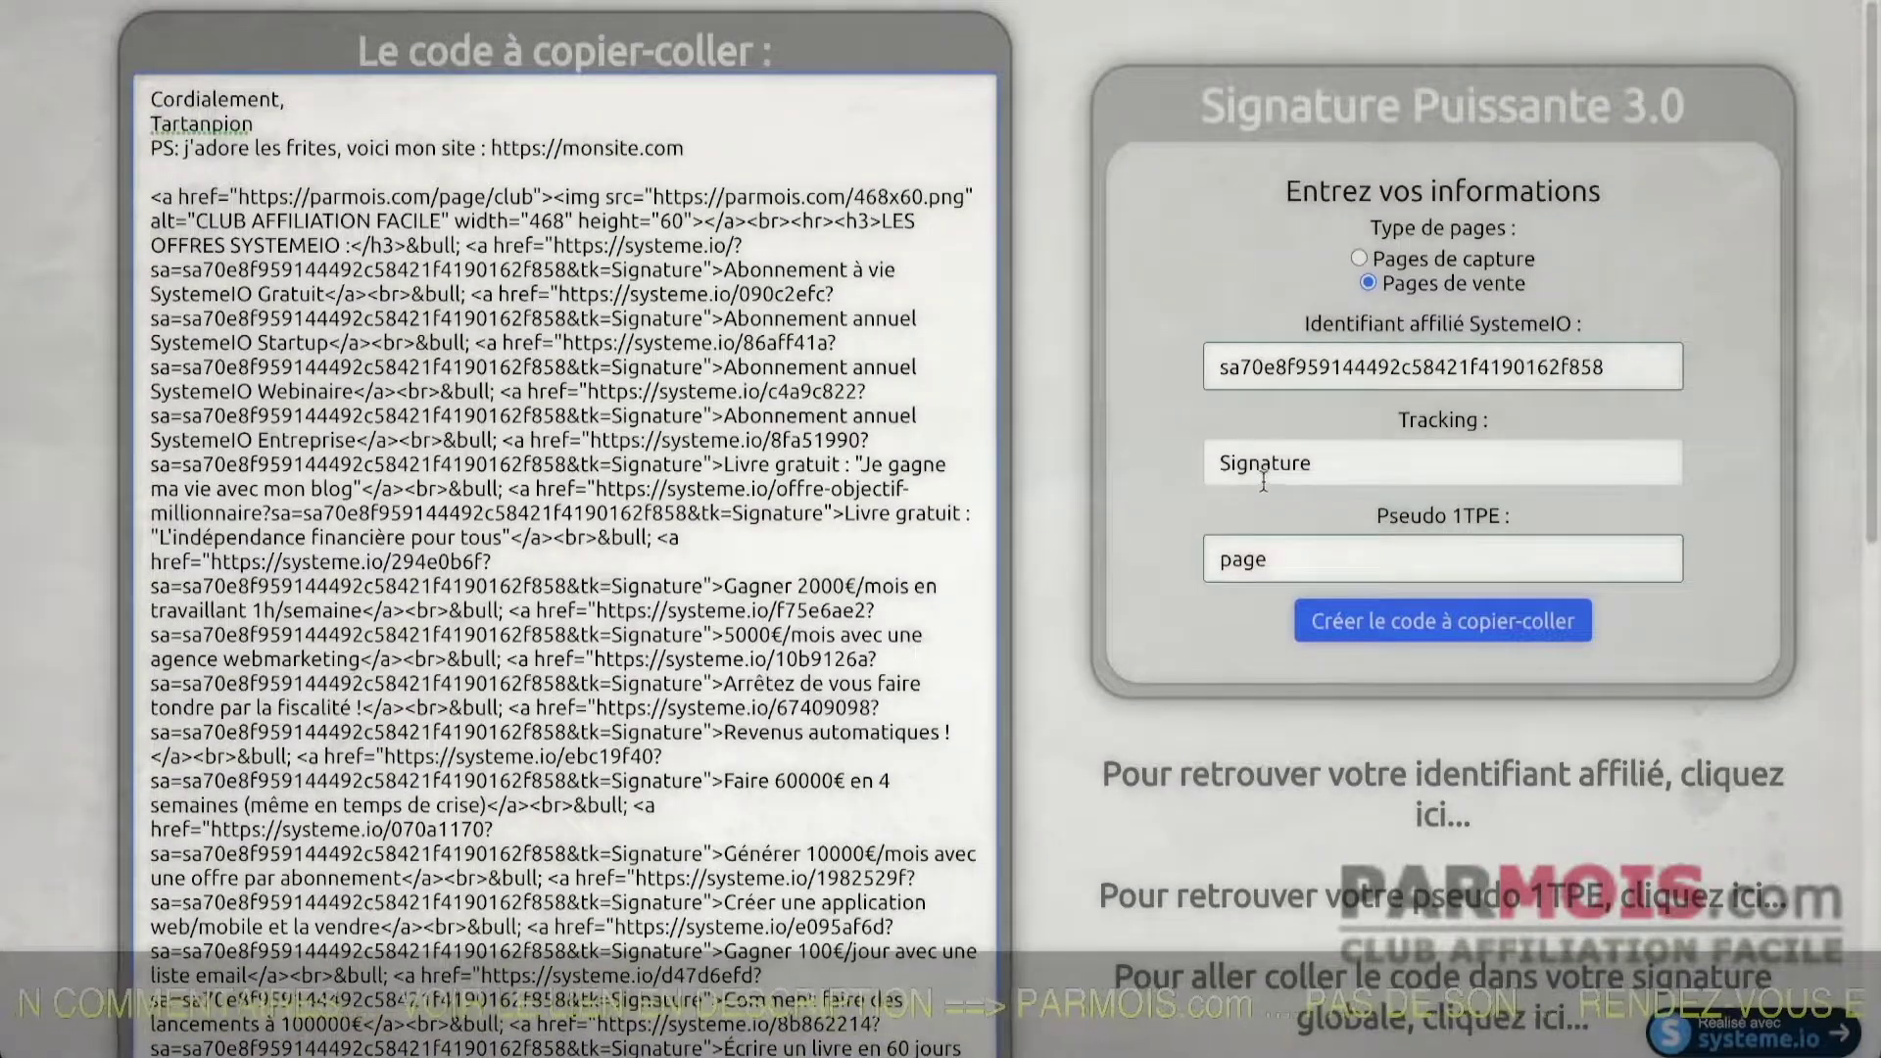
scroll(1026, 584, down, 4)
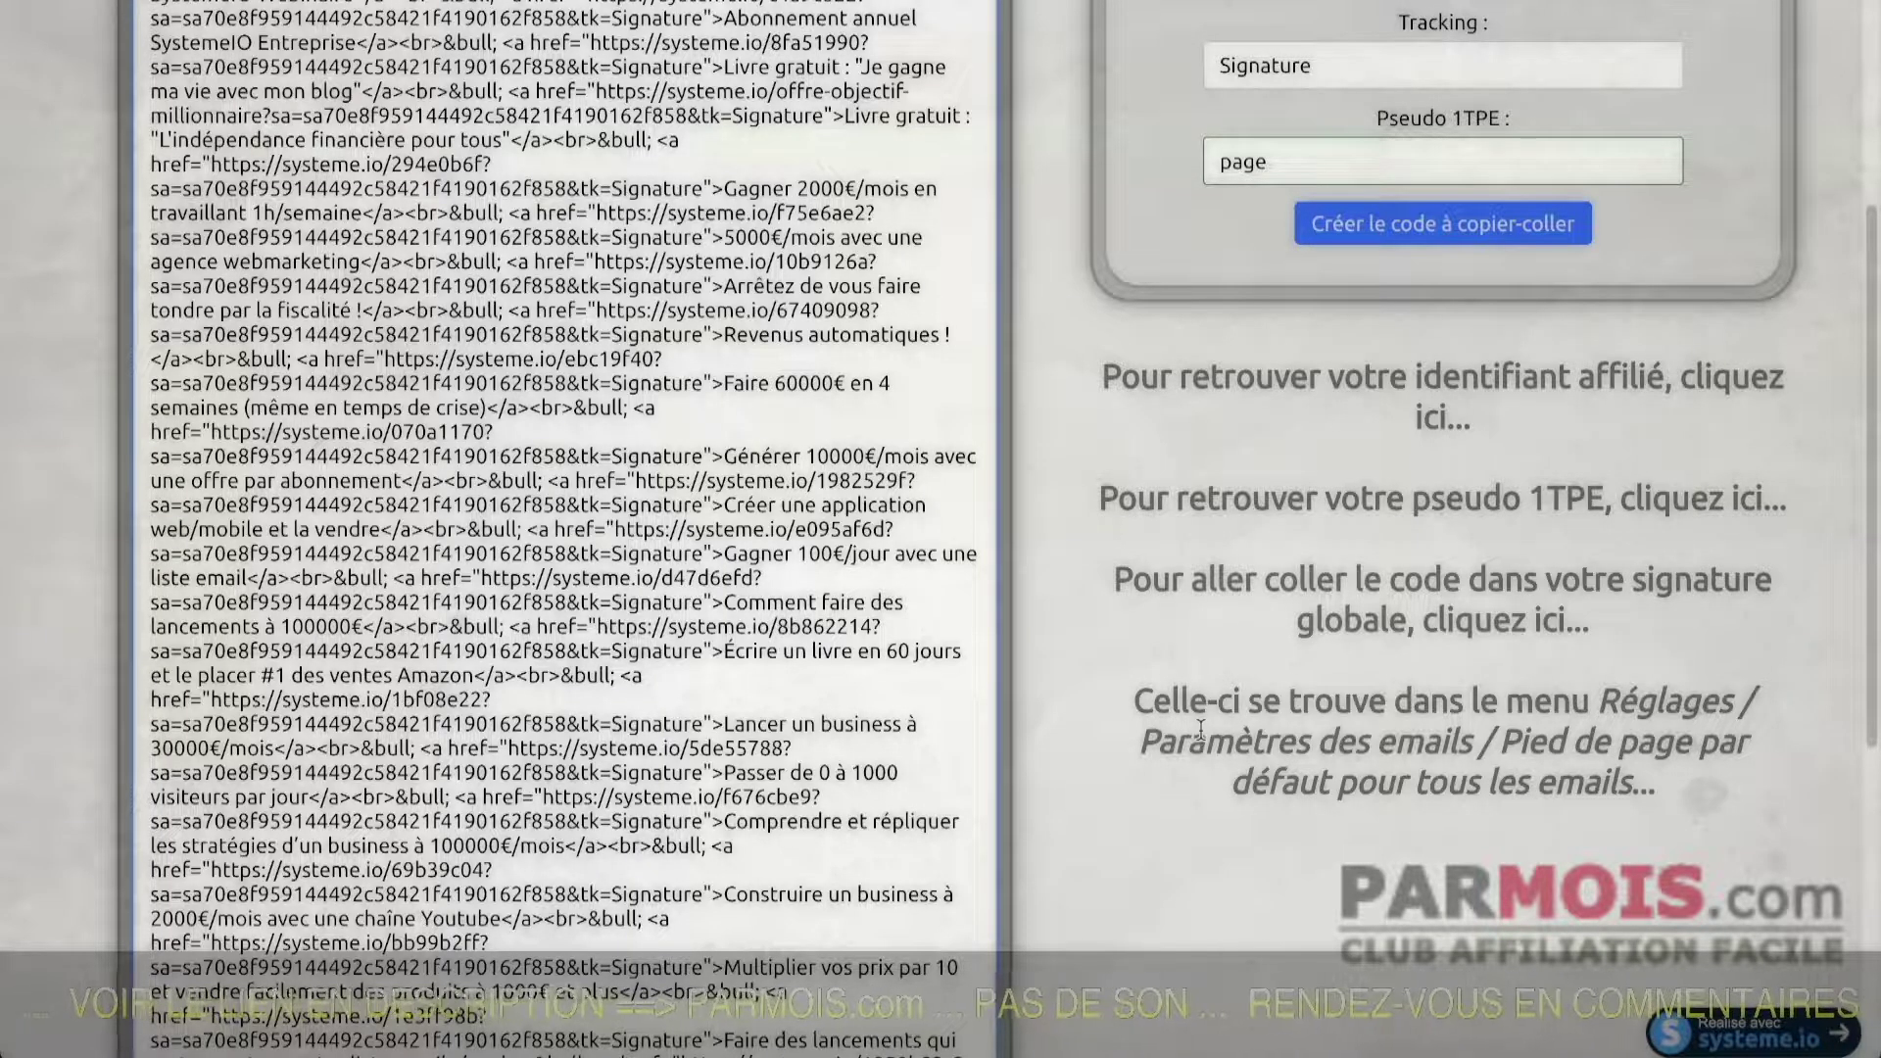
scroll(1067, 622, up, 4)
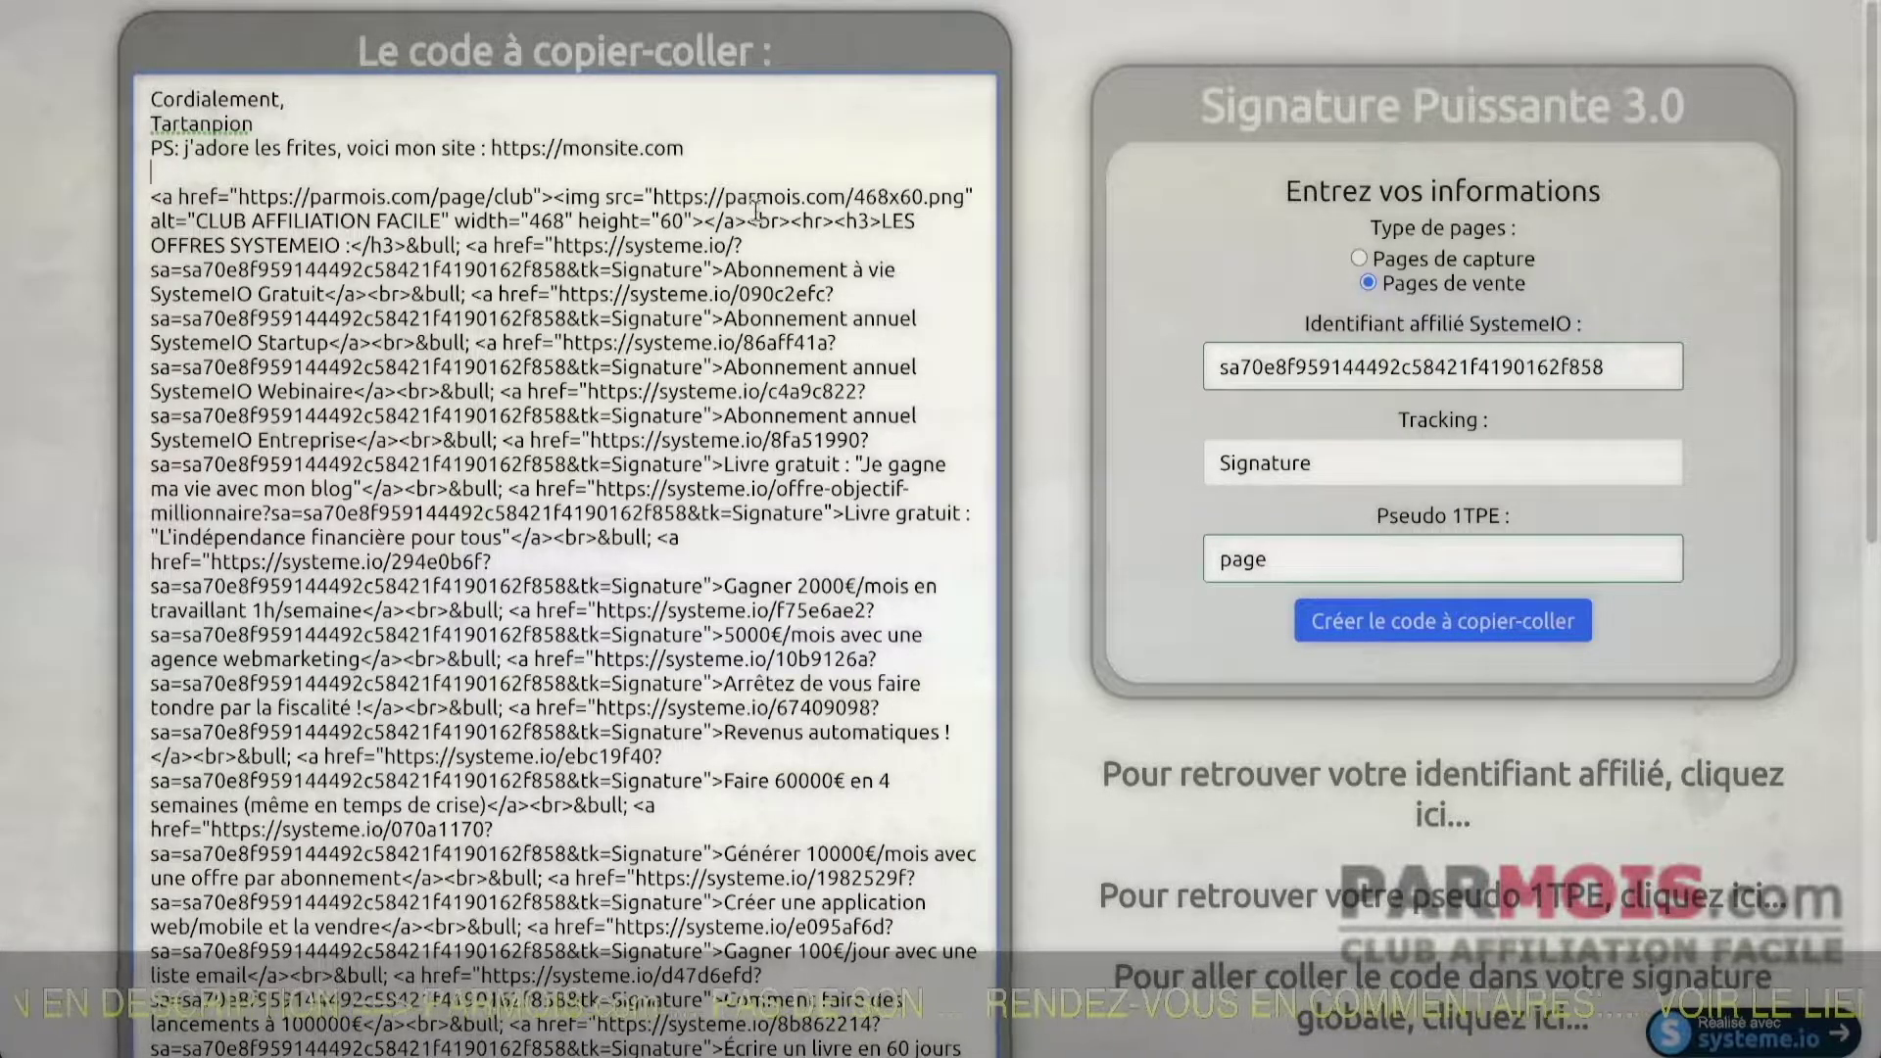
Examine the CLUB AFFILIATION FACILE banner link at the start of the generated code, from its opening <a> tag to its closing </a>
drag(756, 208, 142, 196)
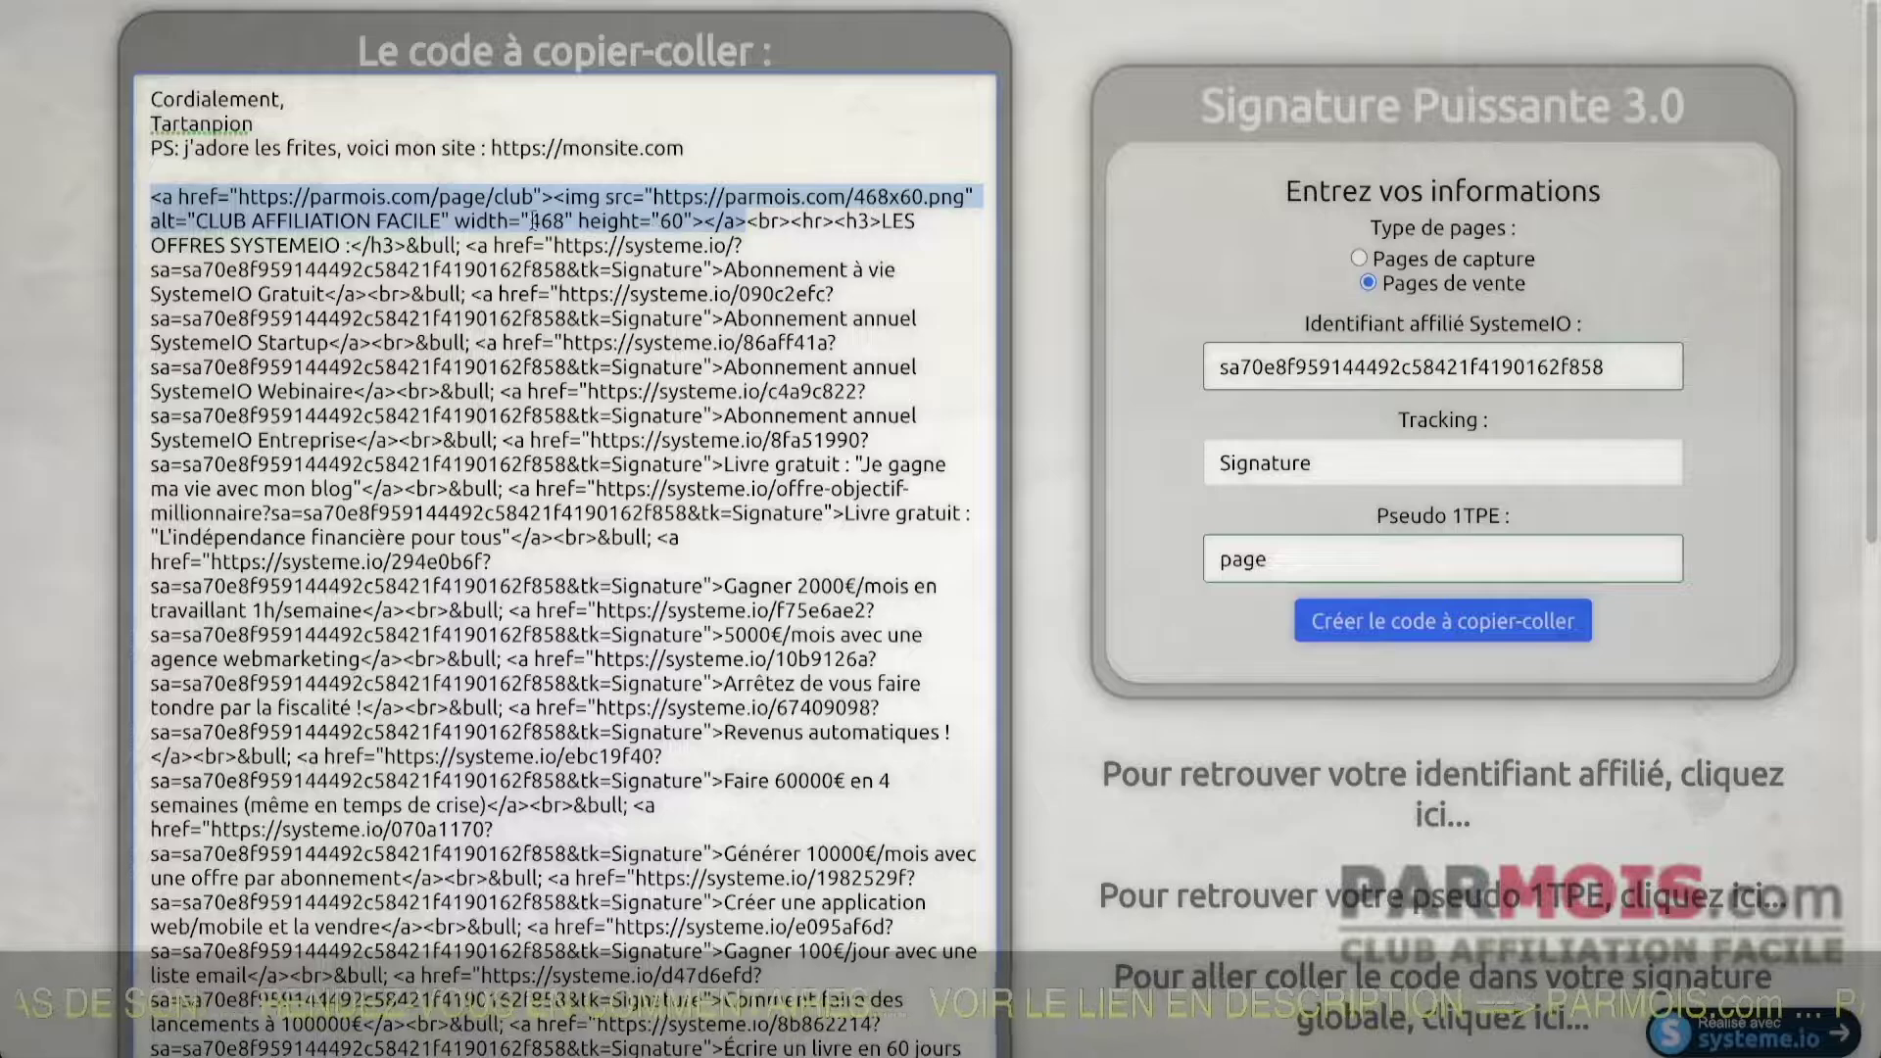
click(1083, 363)
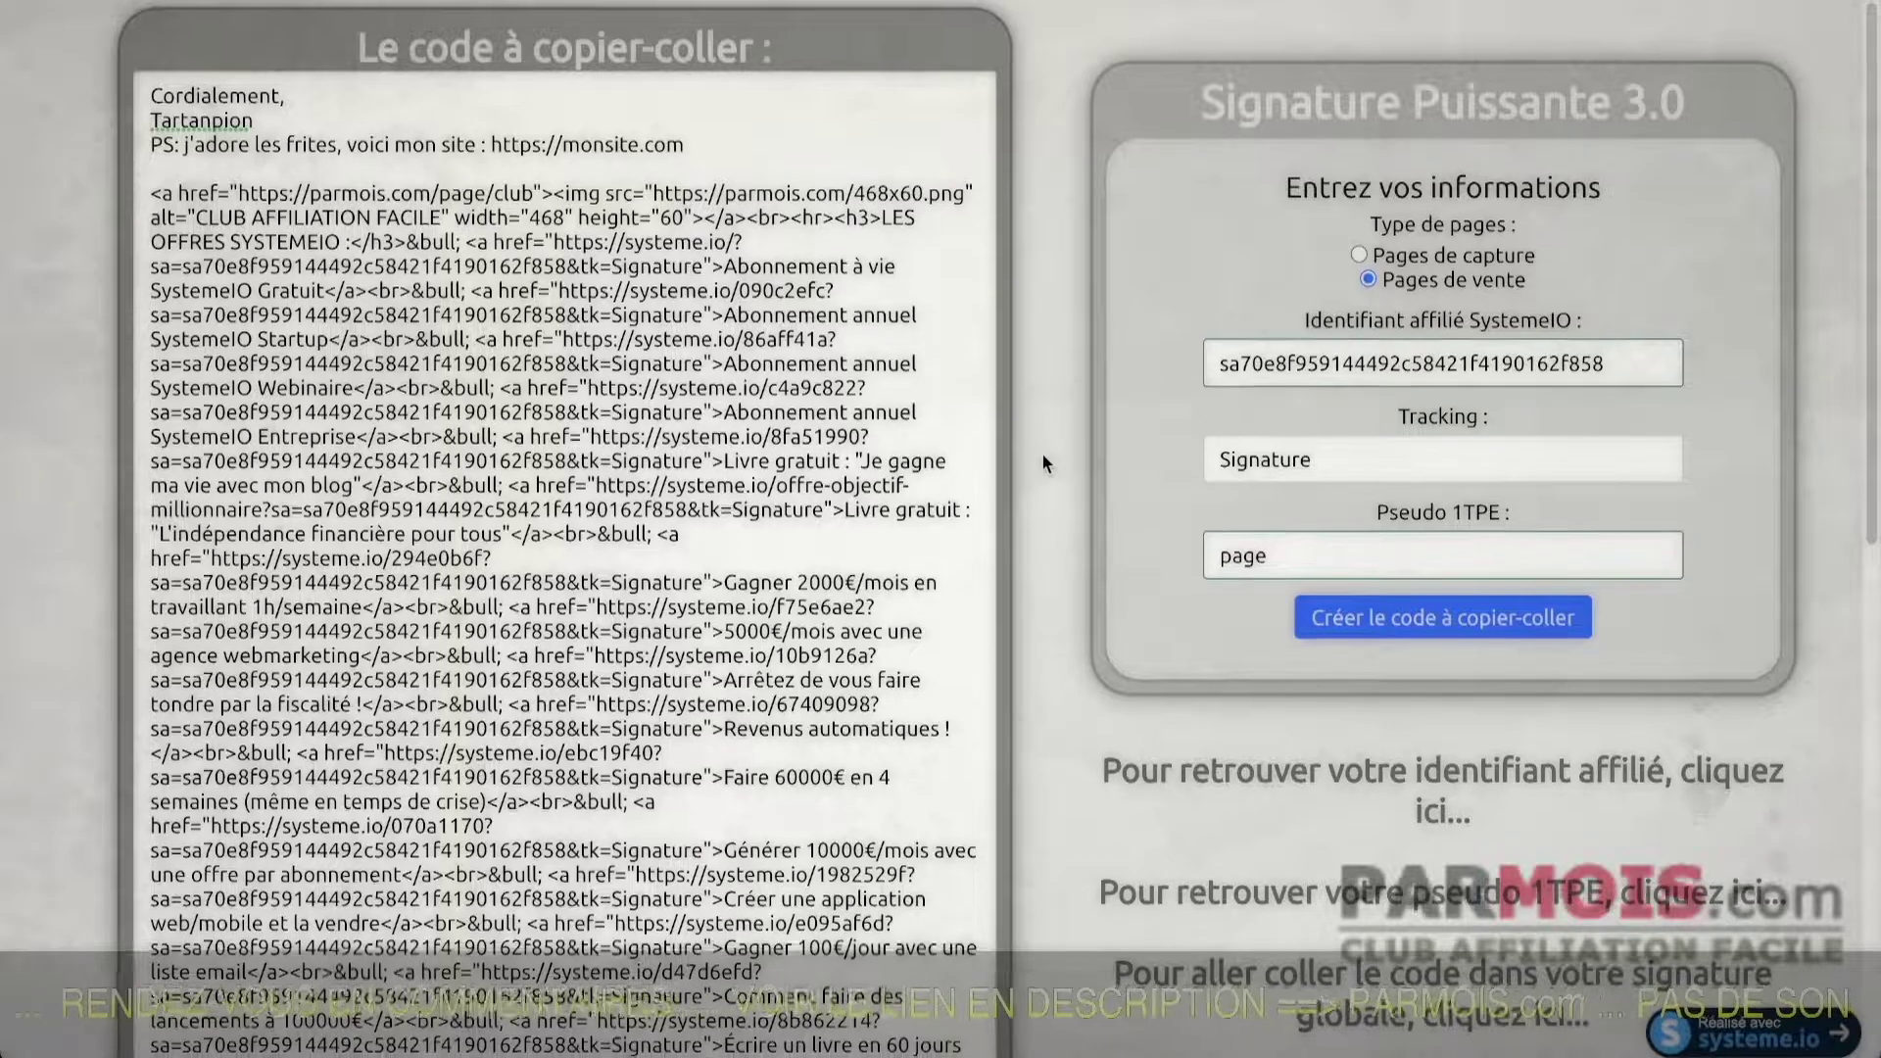
scroll(1040, 457, down, 2)
scroll(1039, 466, up, 2)
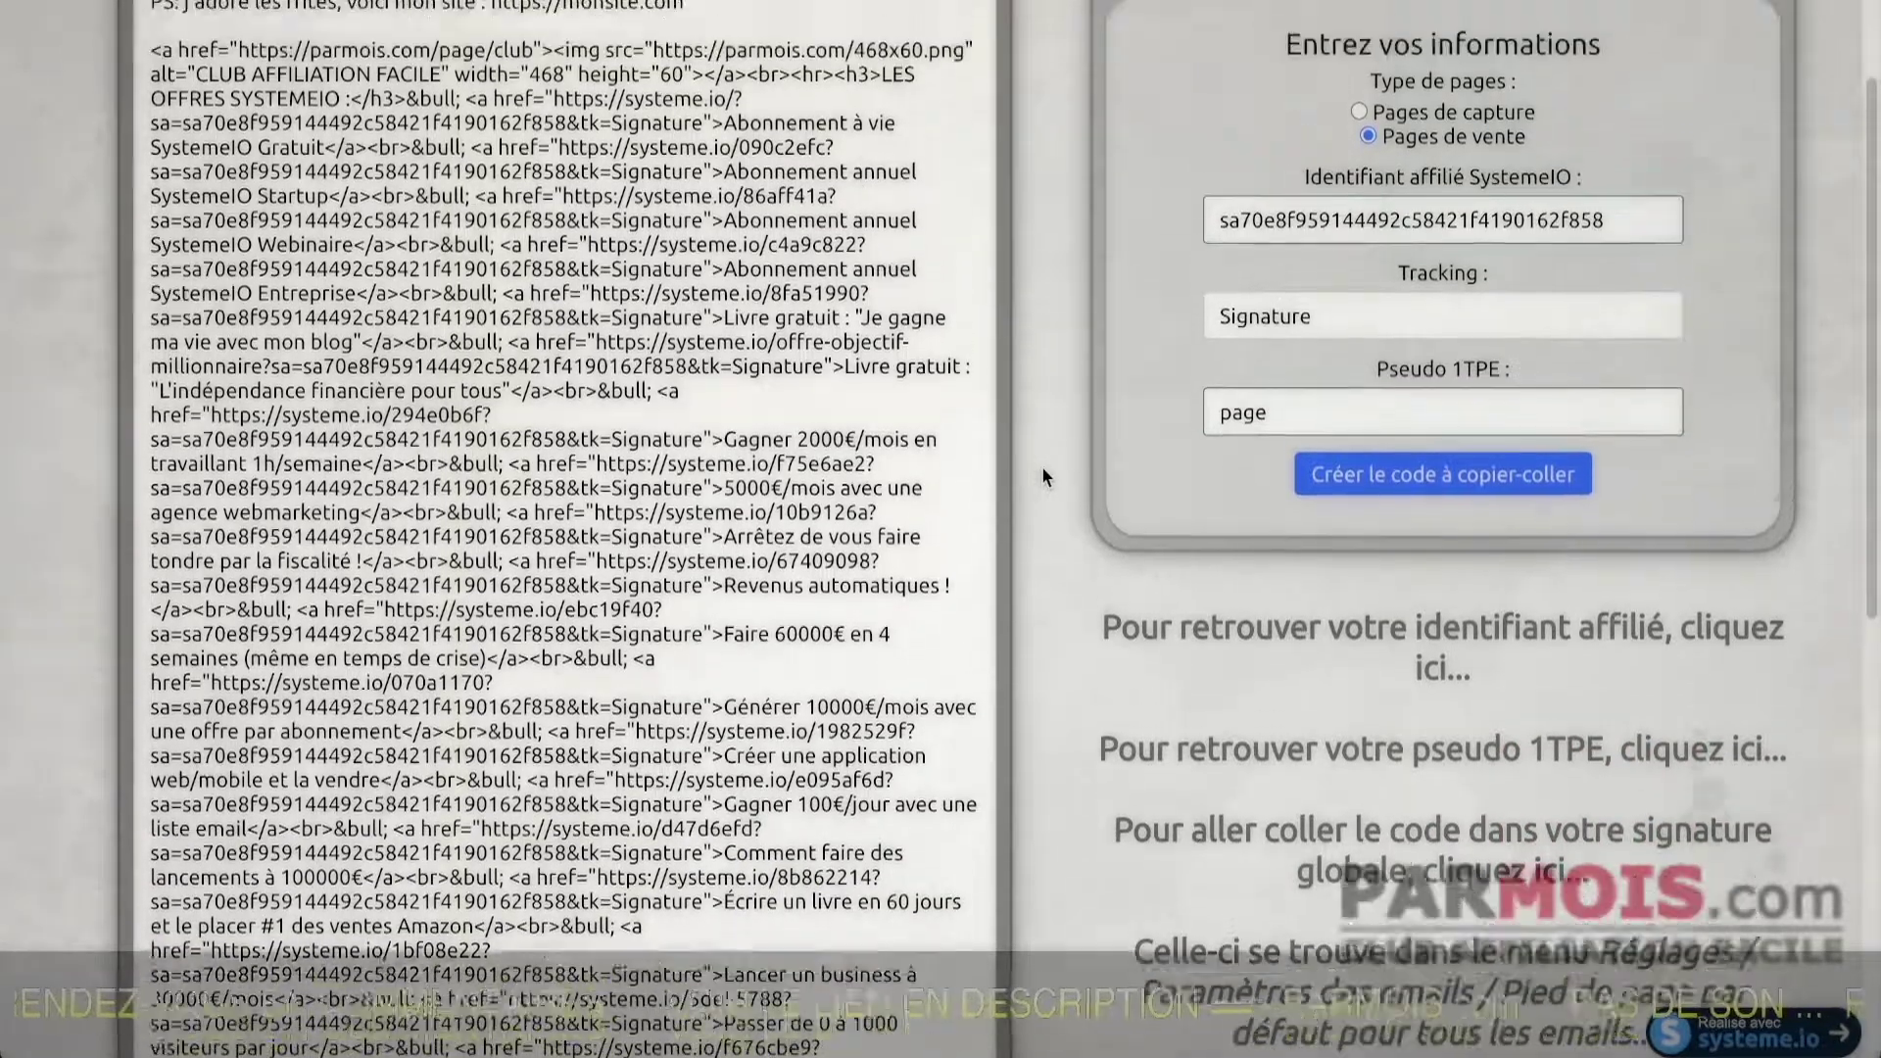